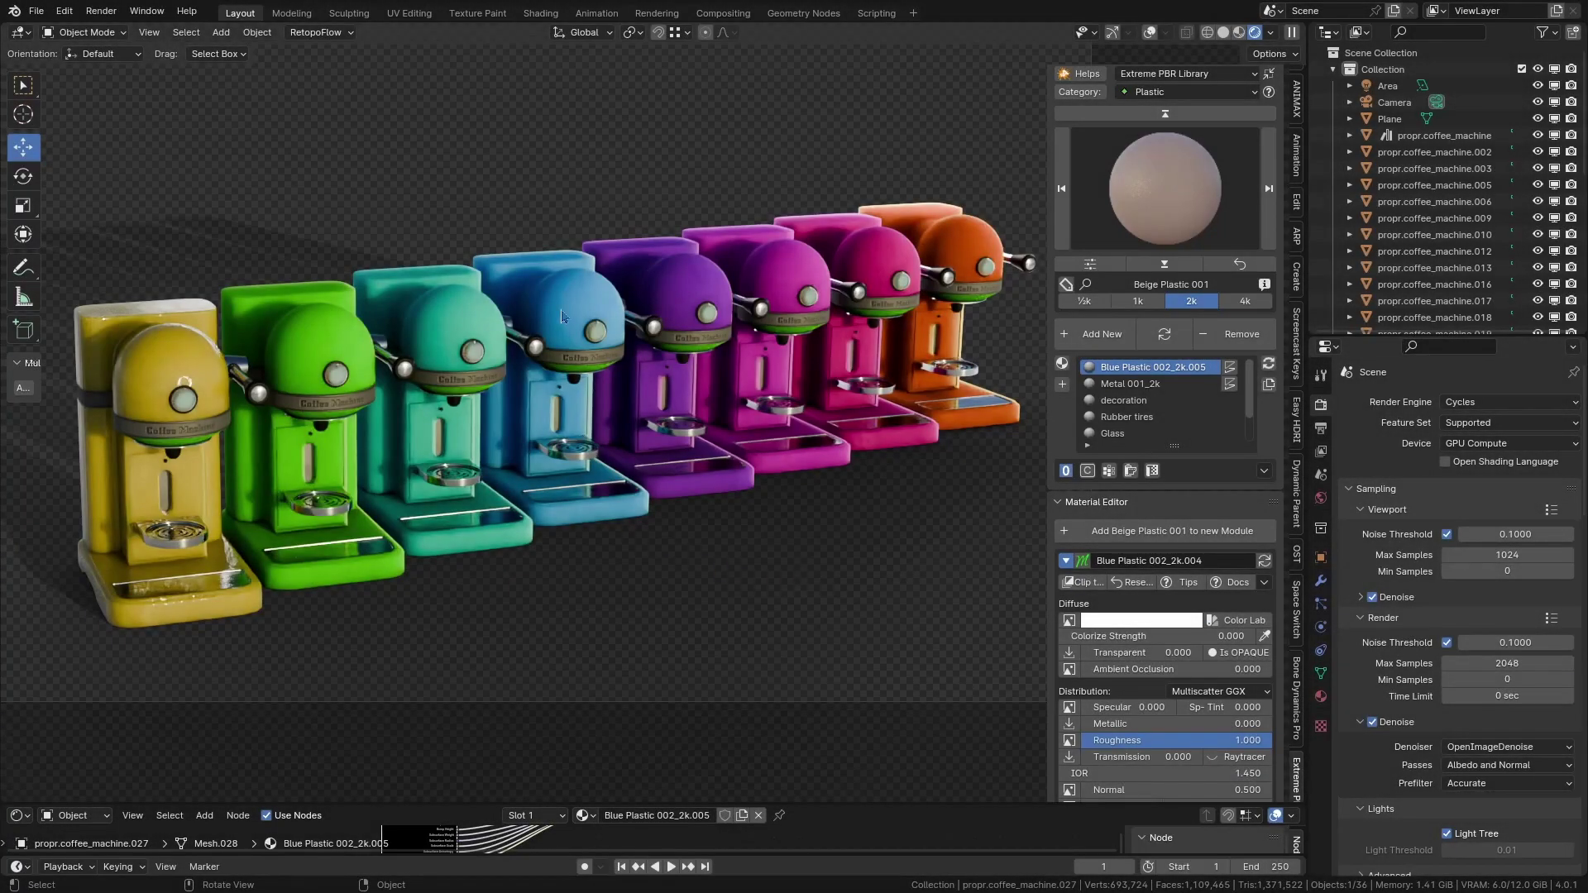
Step: Collapse and reopen the Extreme PBR Material Editor, then bring up the Diffuse texture's Texture Manager
scroll(1158, 397, up, 2)
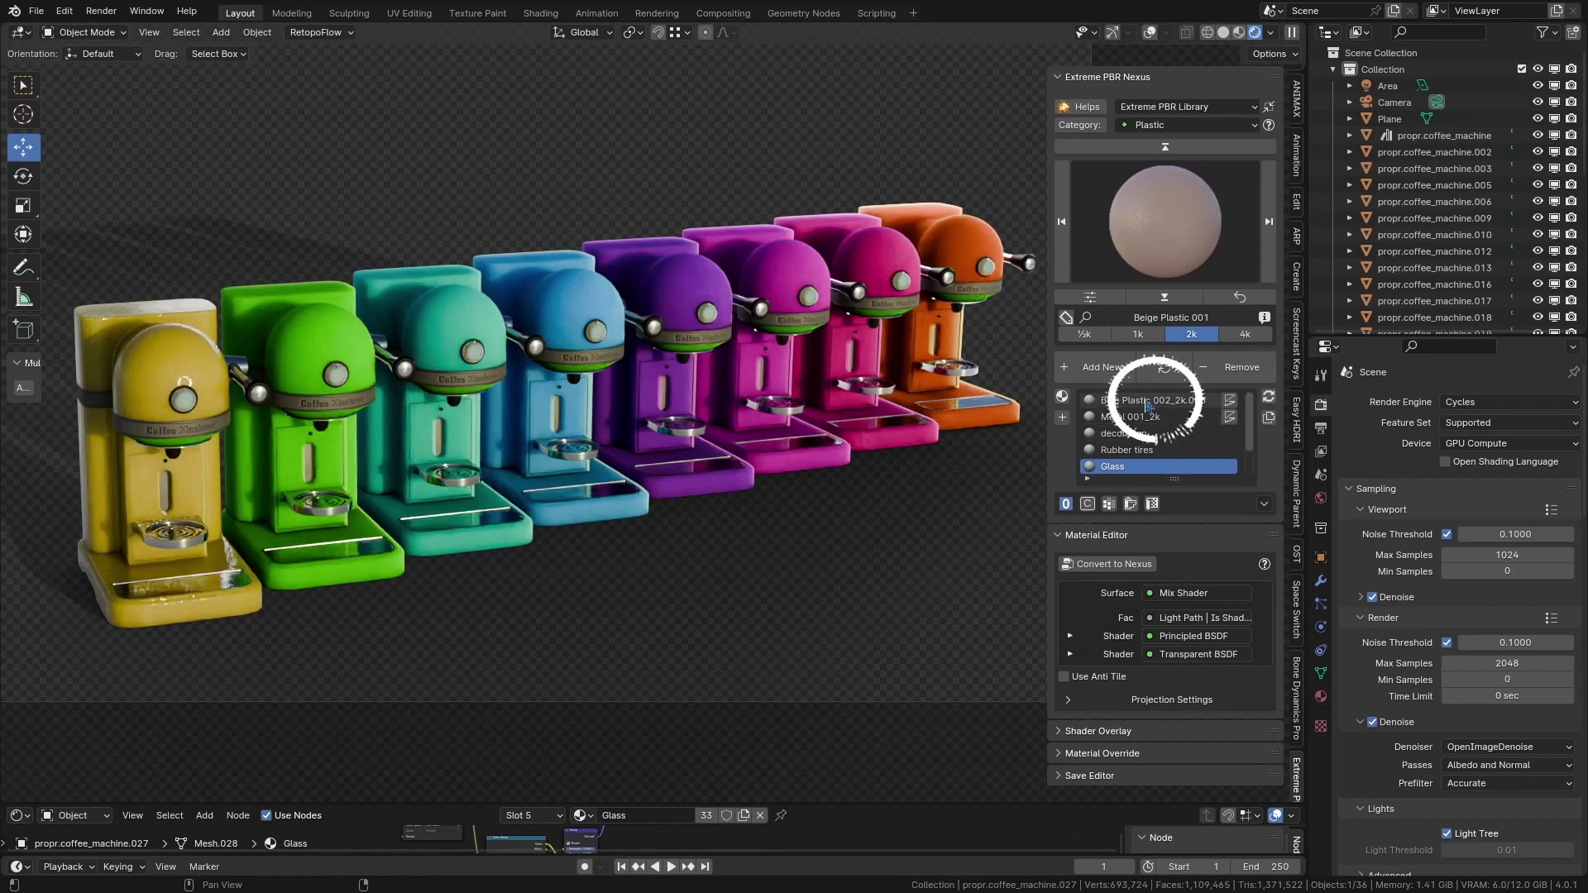
click(1067, 535)
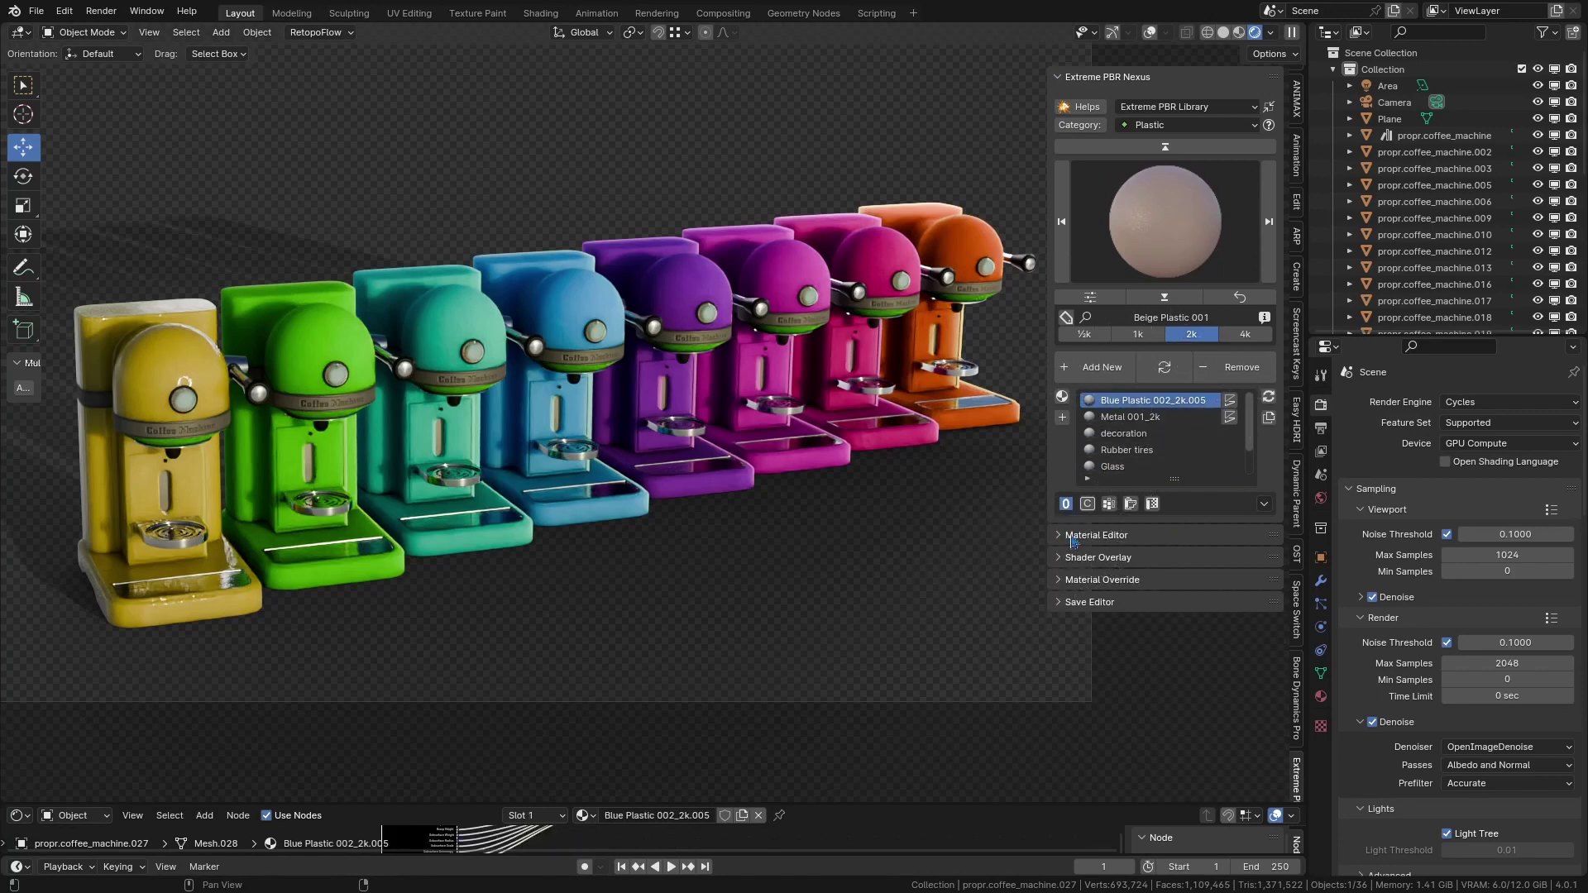
click(1073, 538)
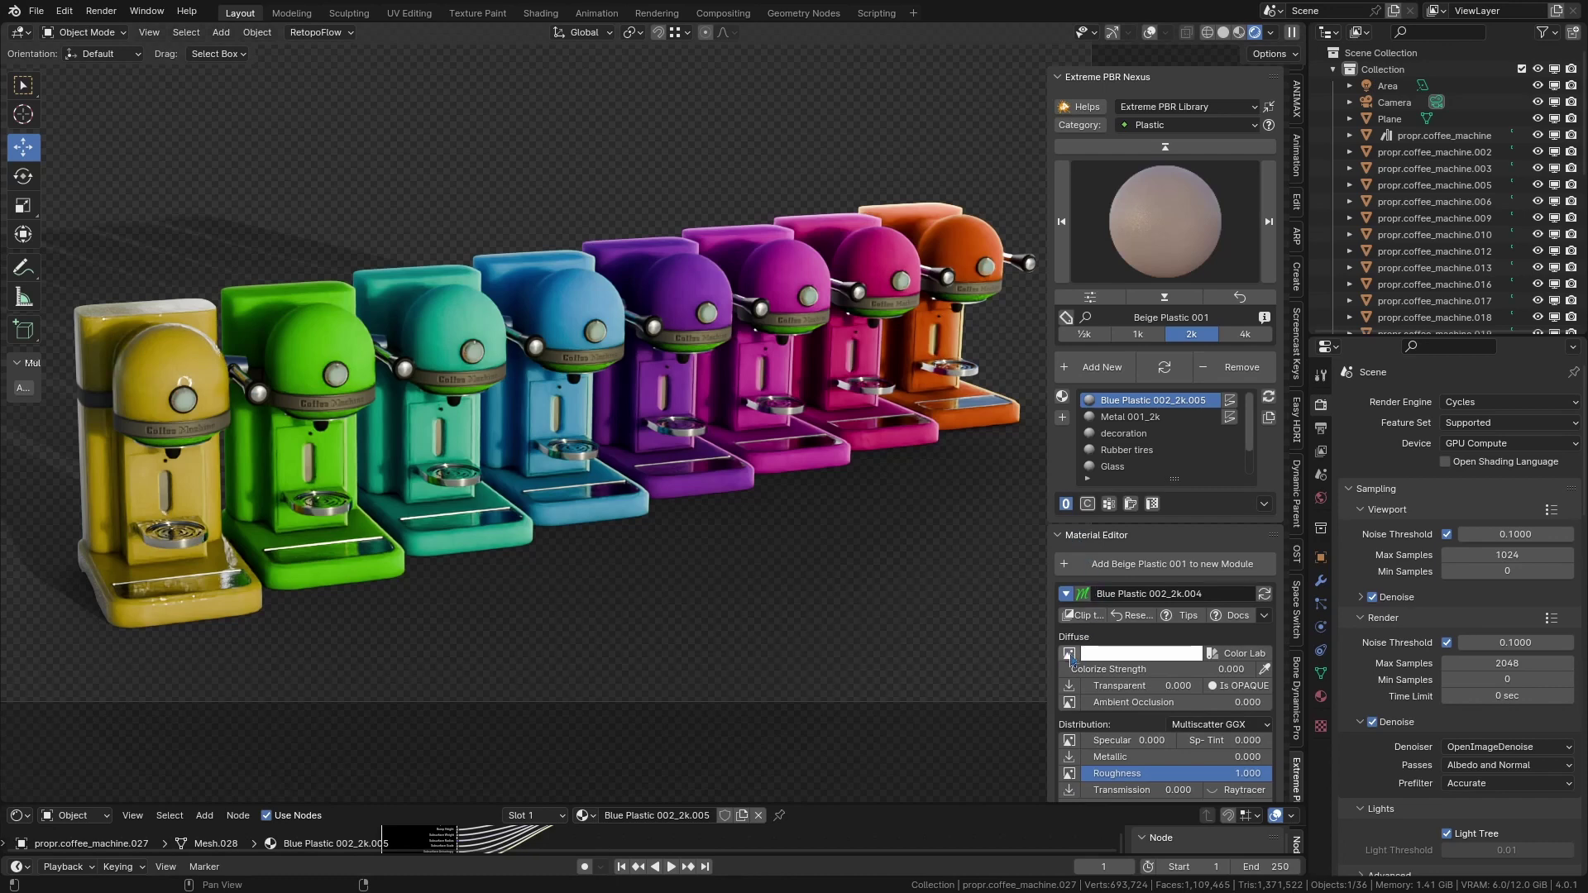
click(1069, 654)
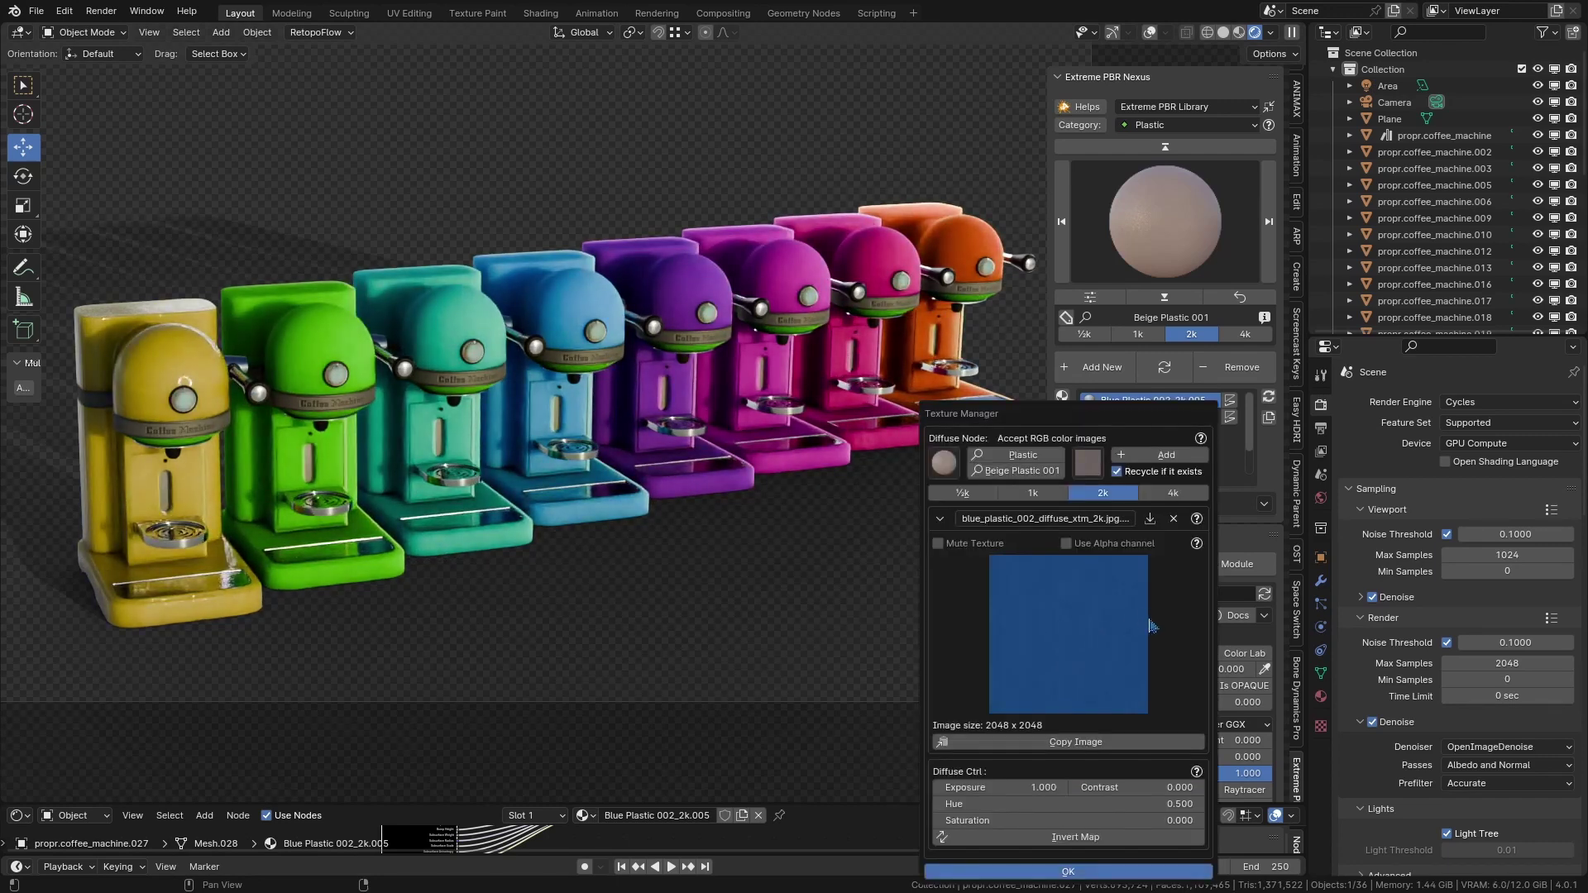
Step: Set the blue plastic diffuse texture's exposure to 1.5
double_click(1049, 787)
text(4)
key(Return)
double_click(1049, 787)
text(2)
key(Return)
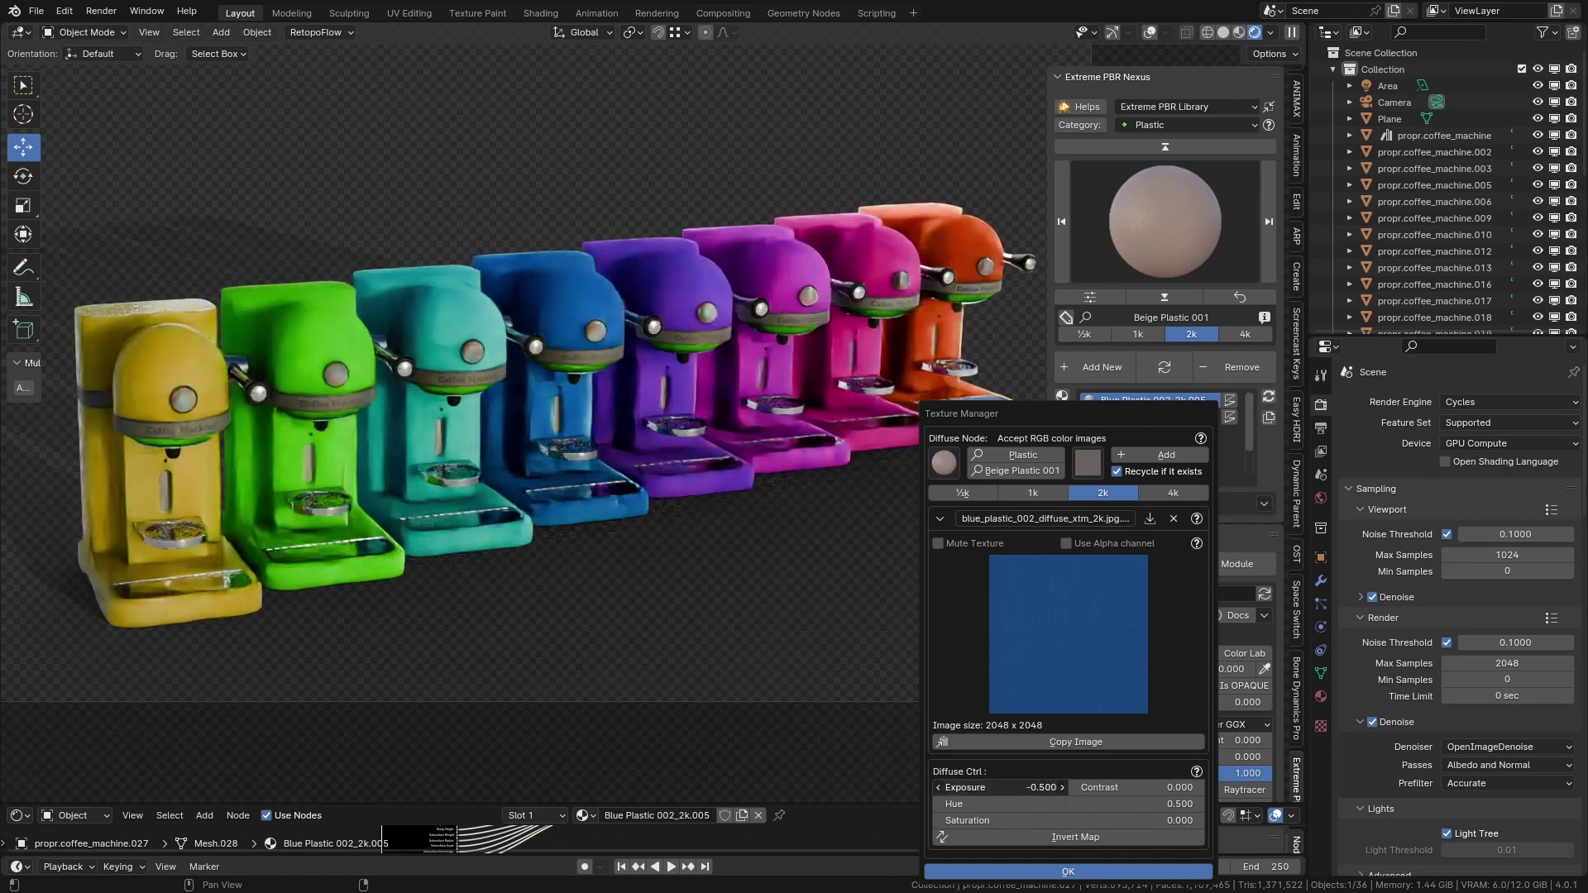
double_click(1049, 788)
text(1.5)
key(Return)
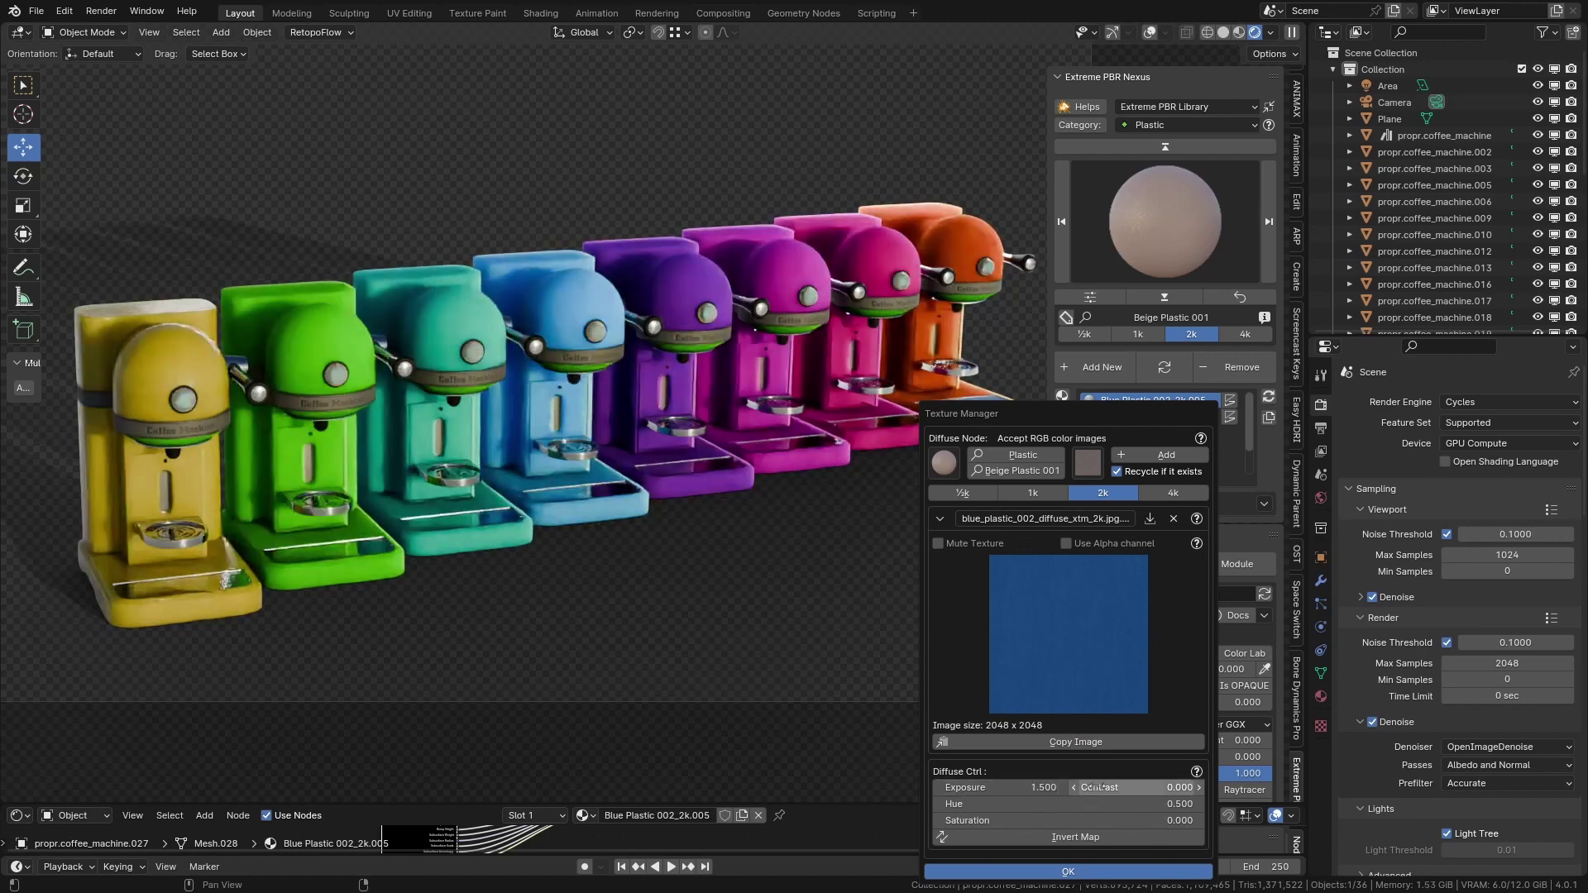
Step: Set contrast 0.9, hue 0.77 and saturation -0.06, then invert the map
mouse_move(1141, 790)
mouse_down()
mouse_move(1183, 790)
mouse_move(1034, 808)
mouse_up()
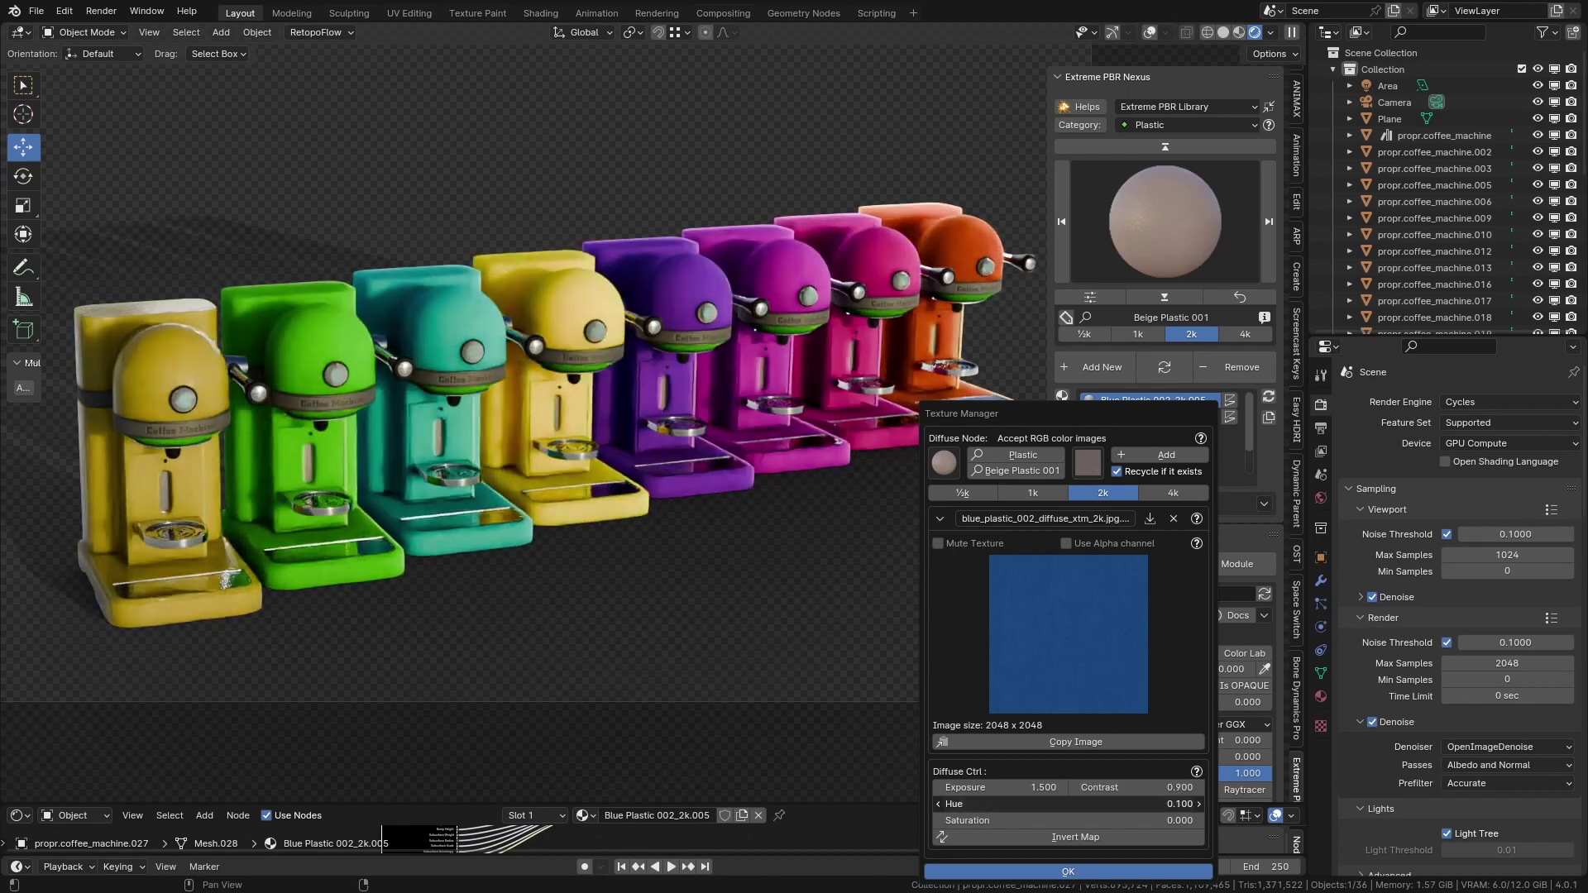
key(ctrl+z)
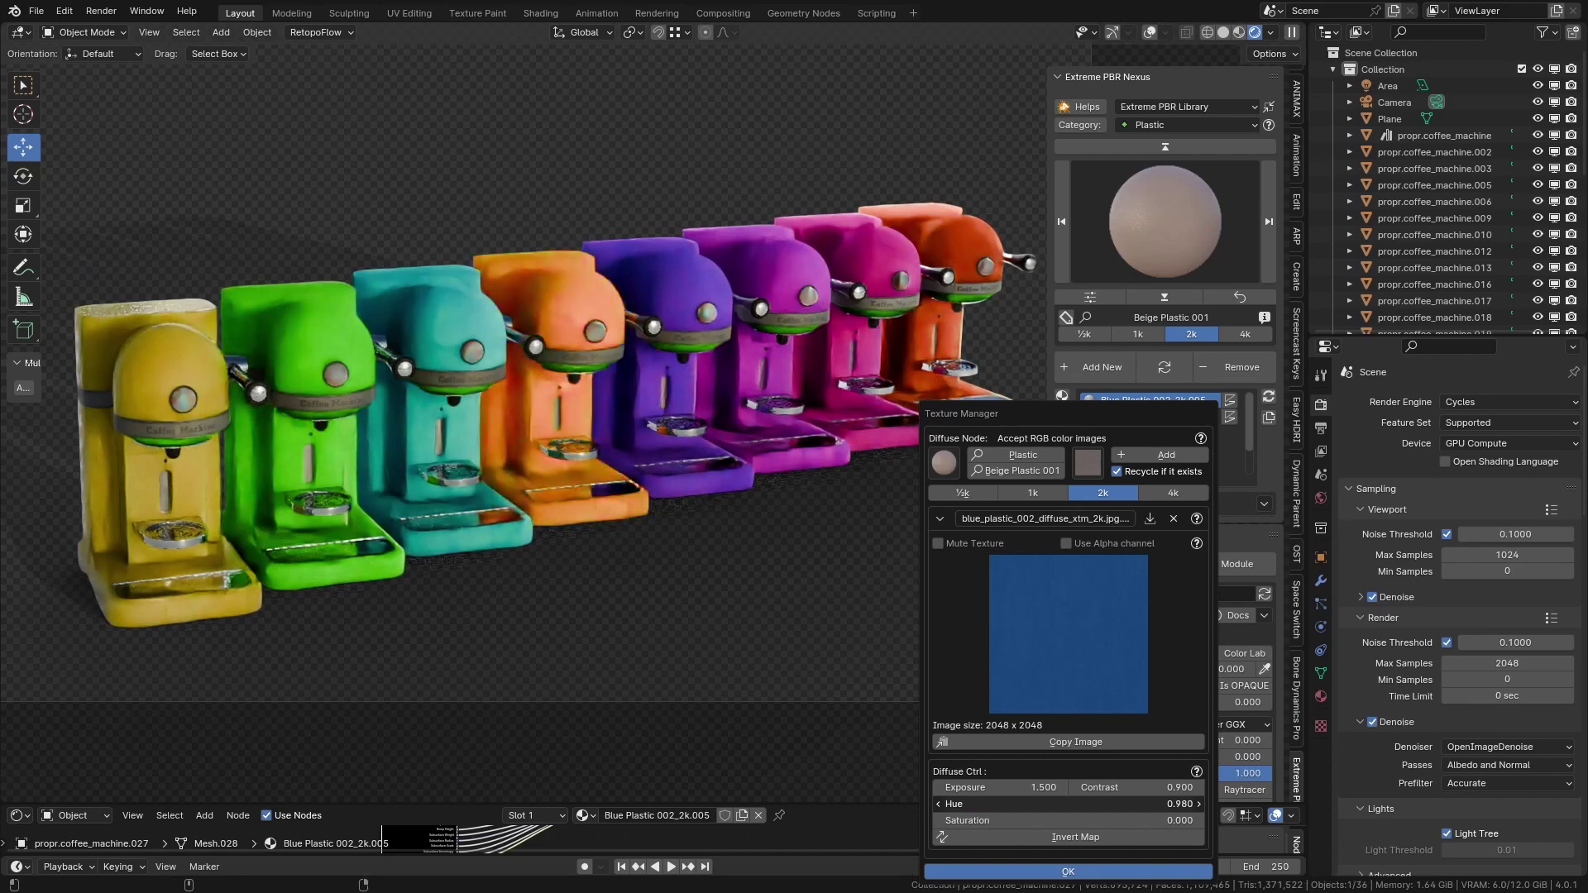
click(938, 804)
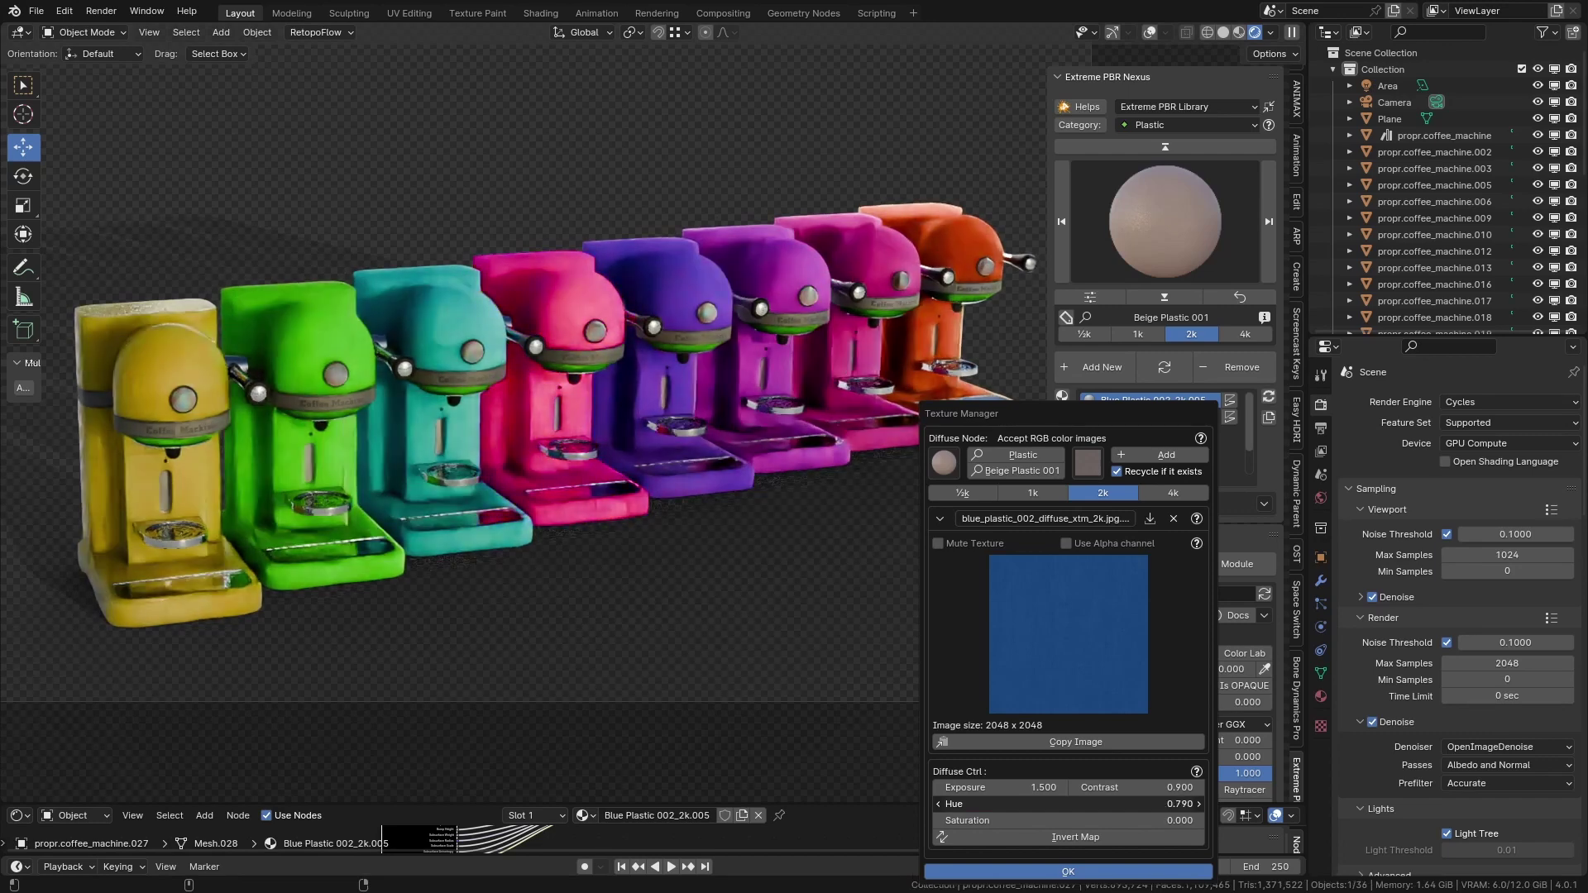
drag(1067, 804, 1046, 804)
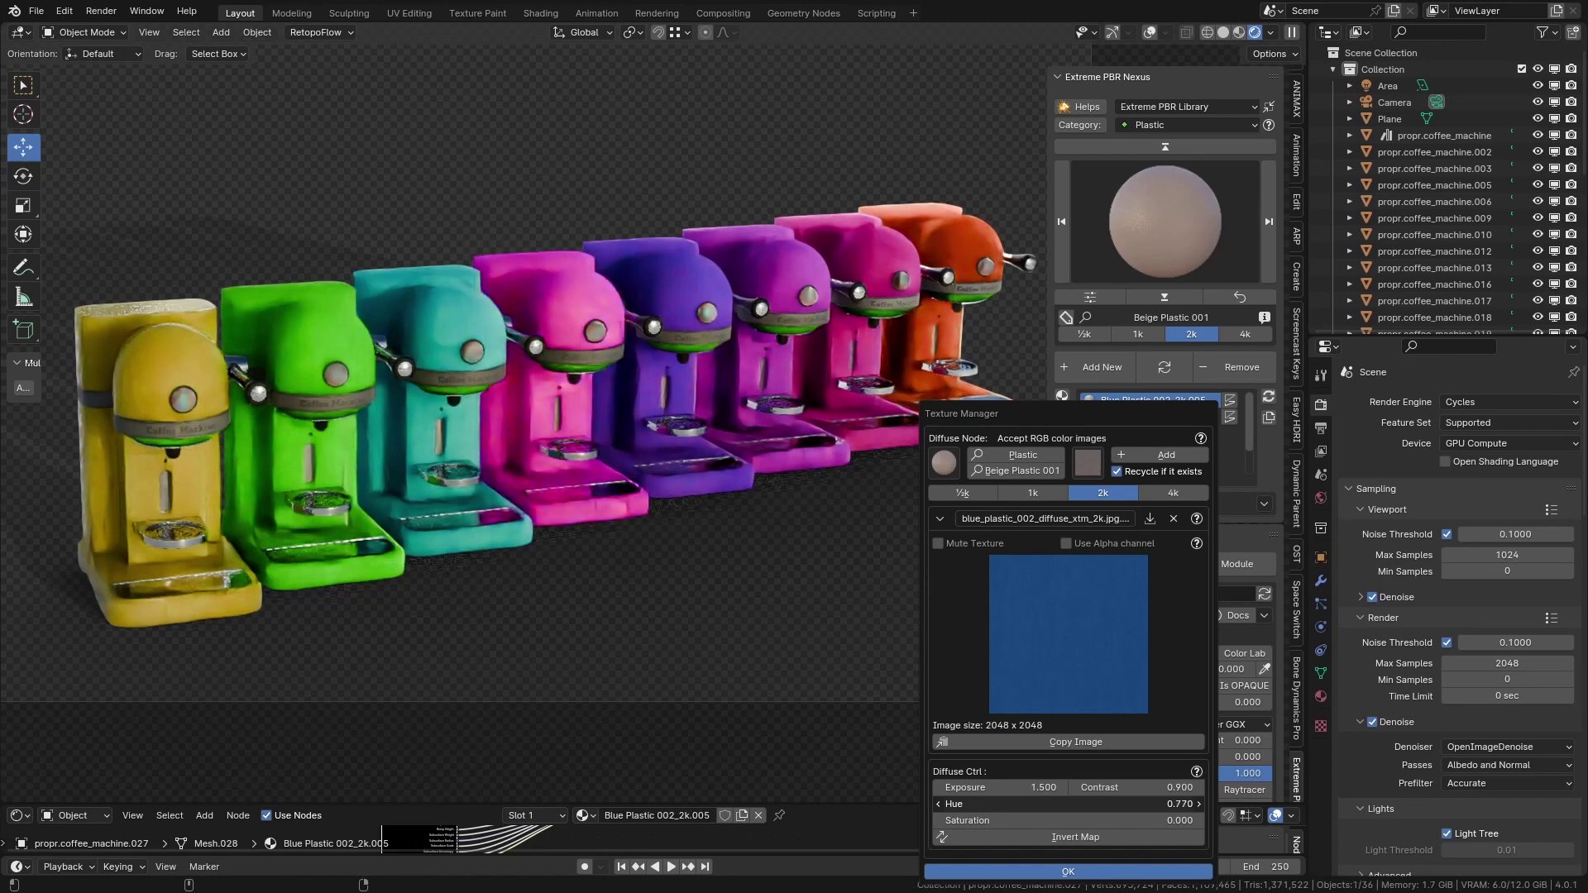
mouse_move(1067, 821)
mouse_down()
mouse_move(1026, 821)
mouse_move(1142, 821)
mouse_up()
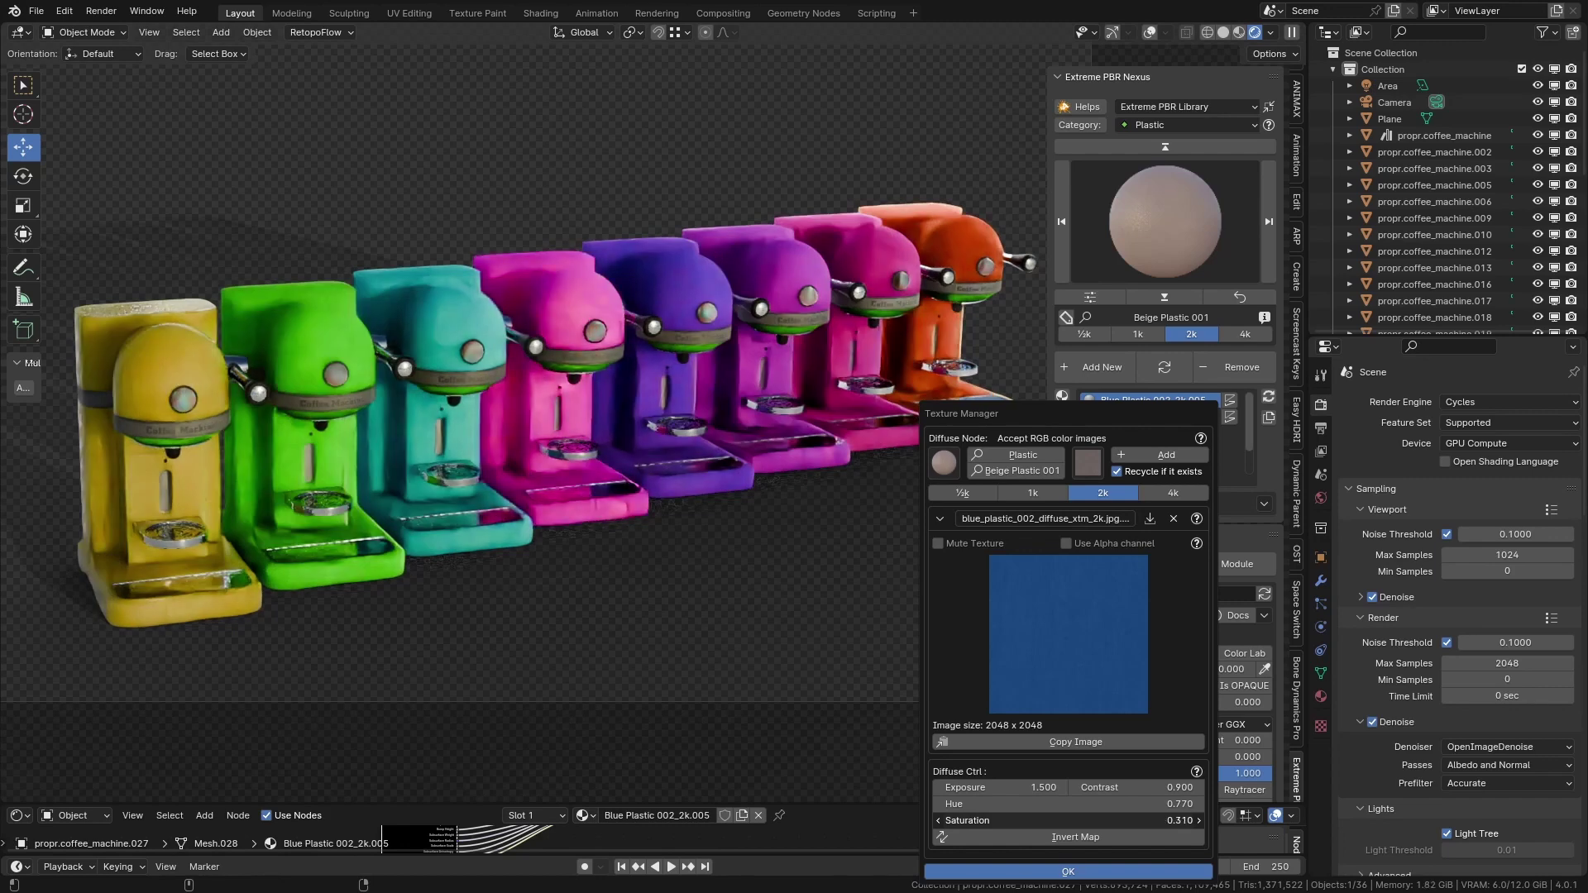
drag(1067, 821, 1076, 821)
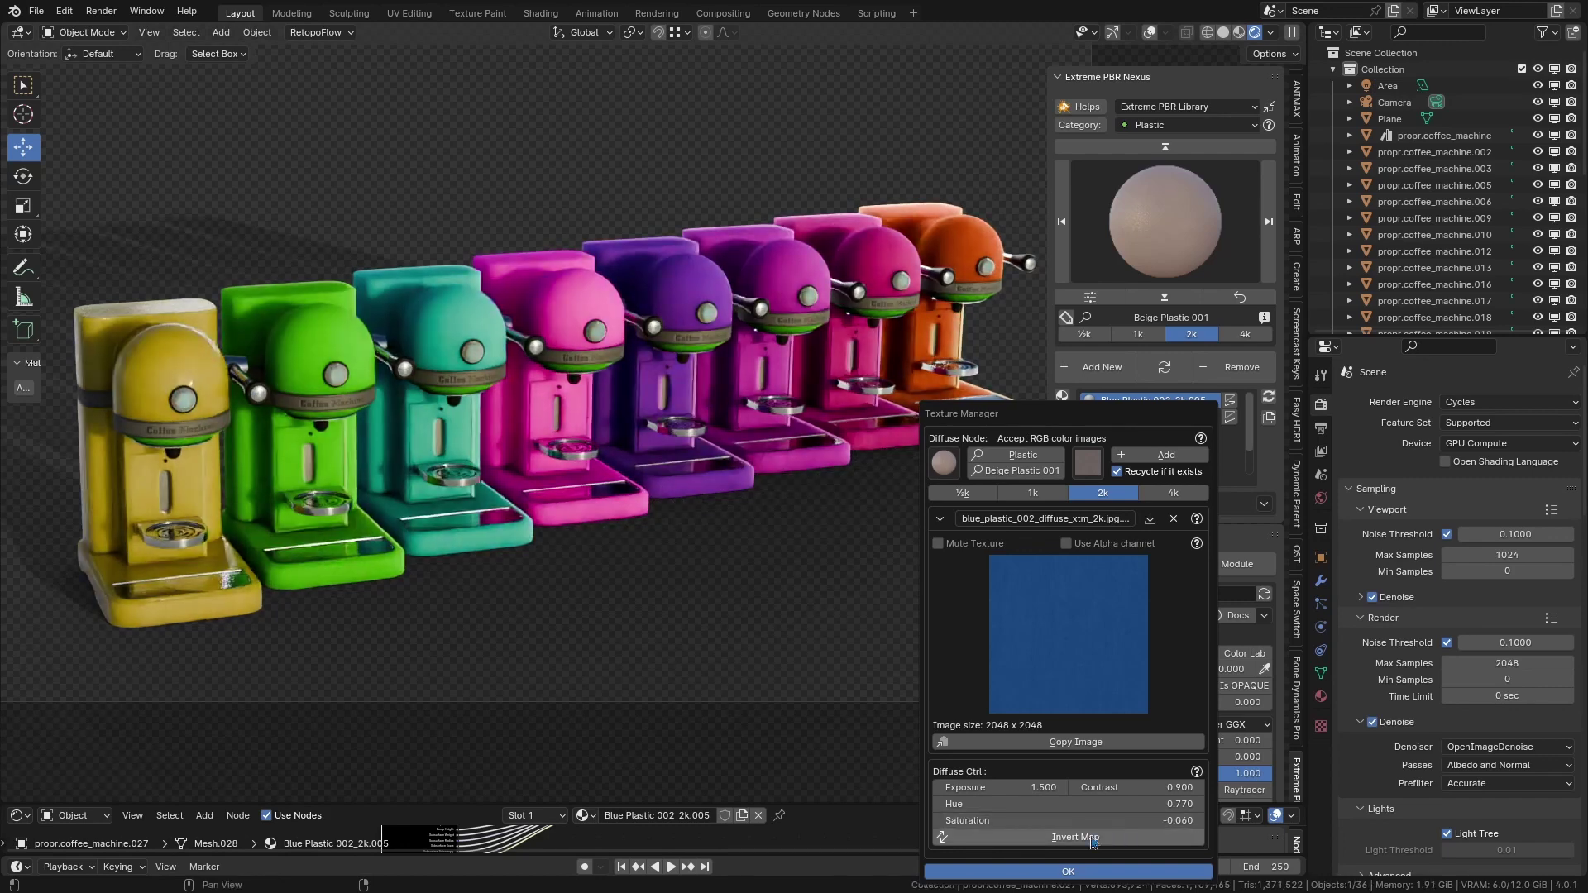
click(1085, 839)
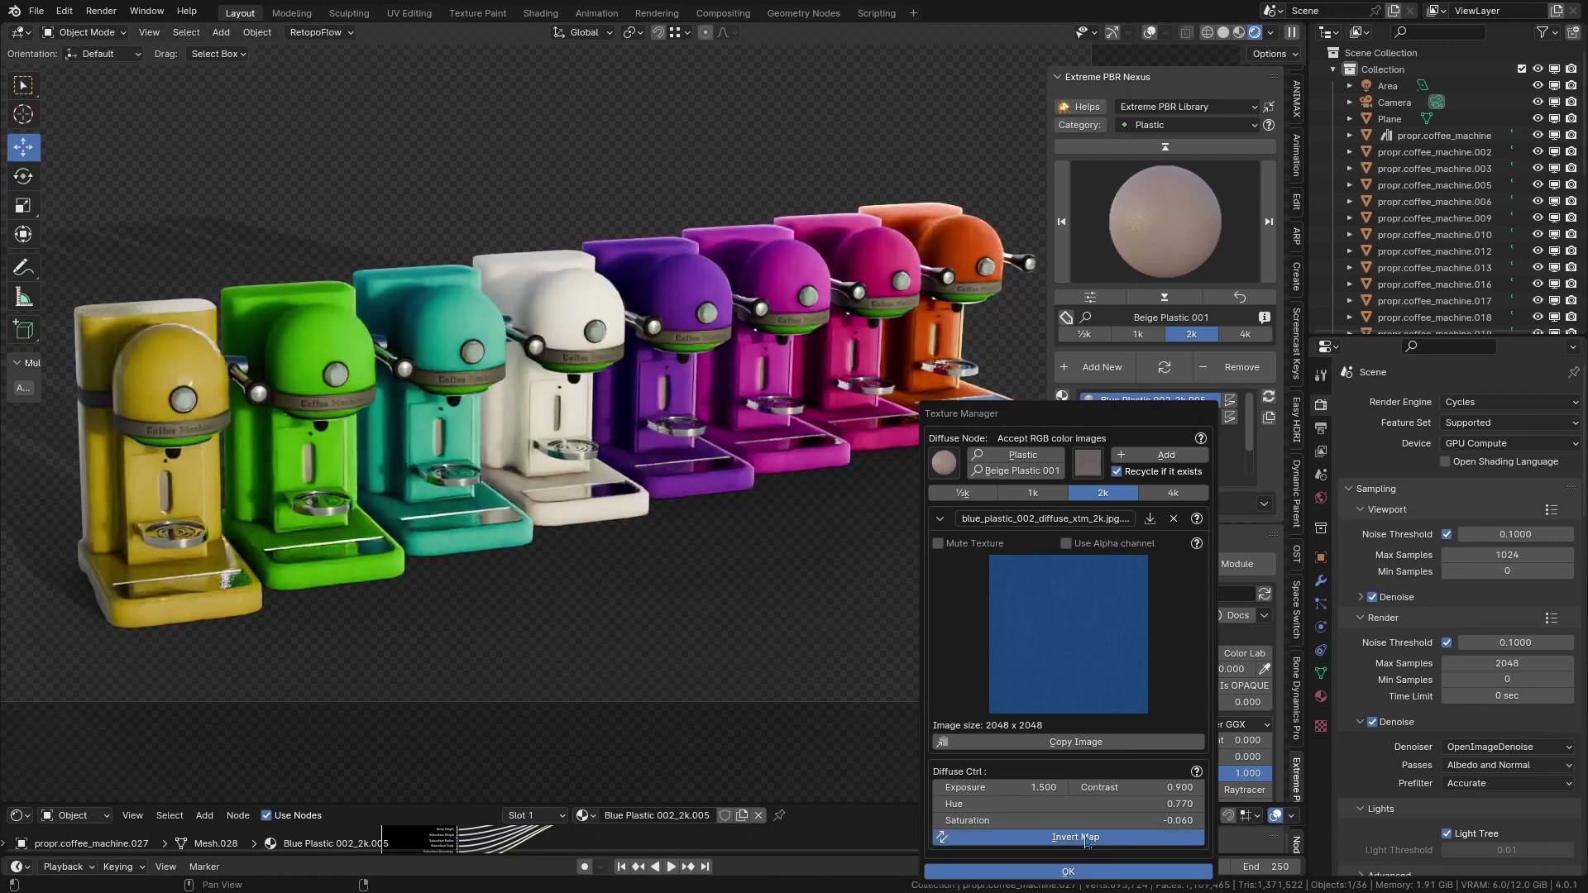
Step: Turn Invert Map back off, restoring the pink machine, and list the texture images
click(1086, 838)
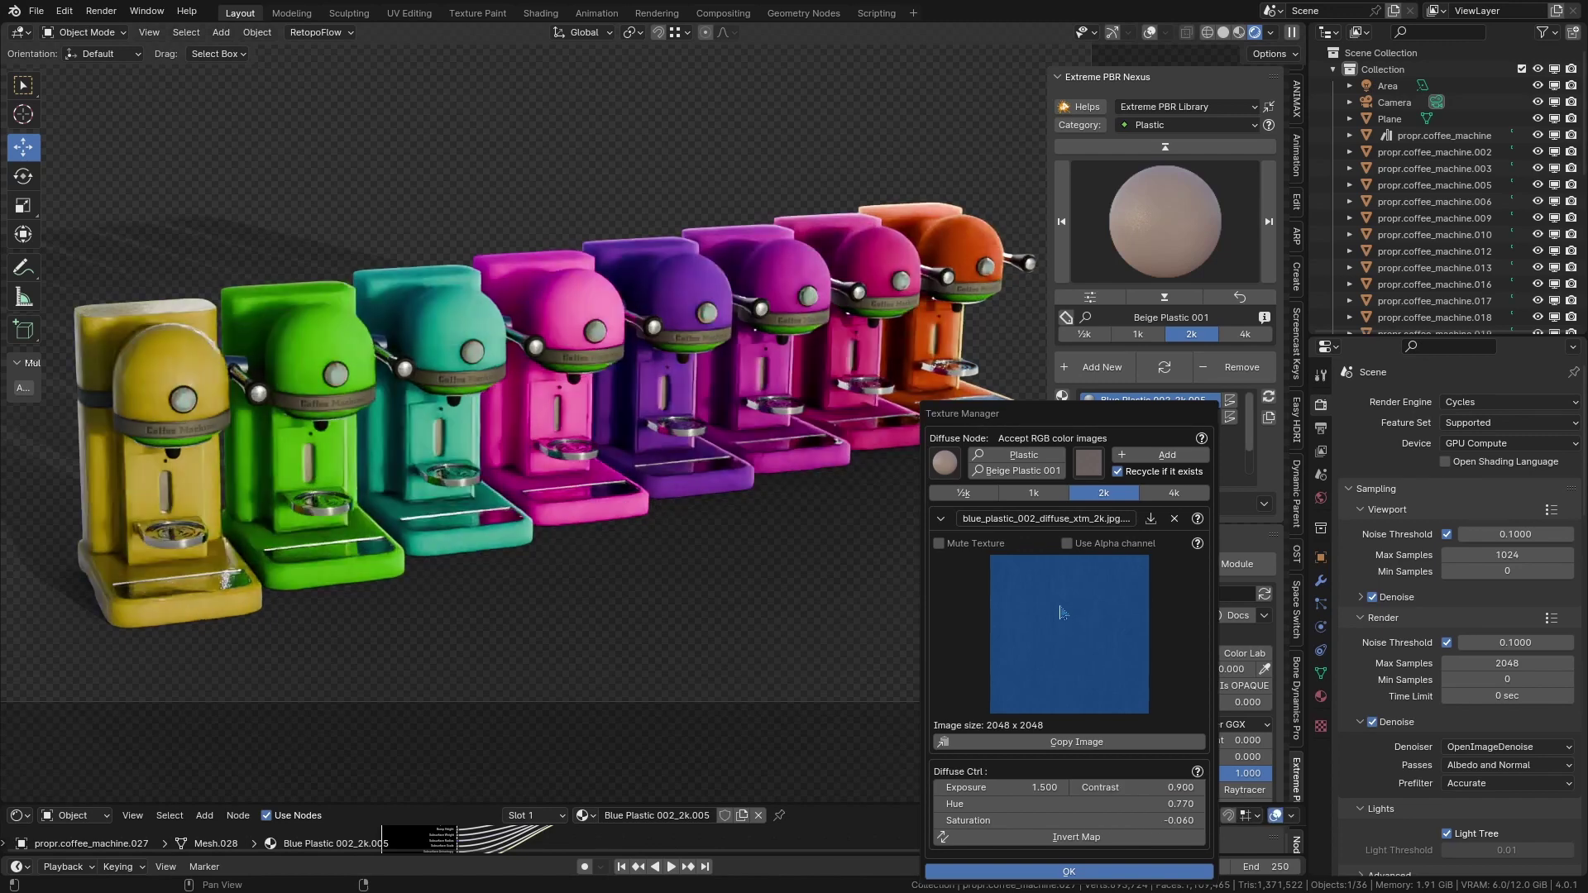
click(940, 519)
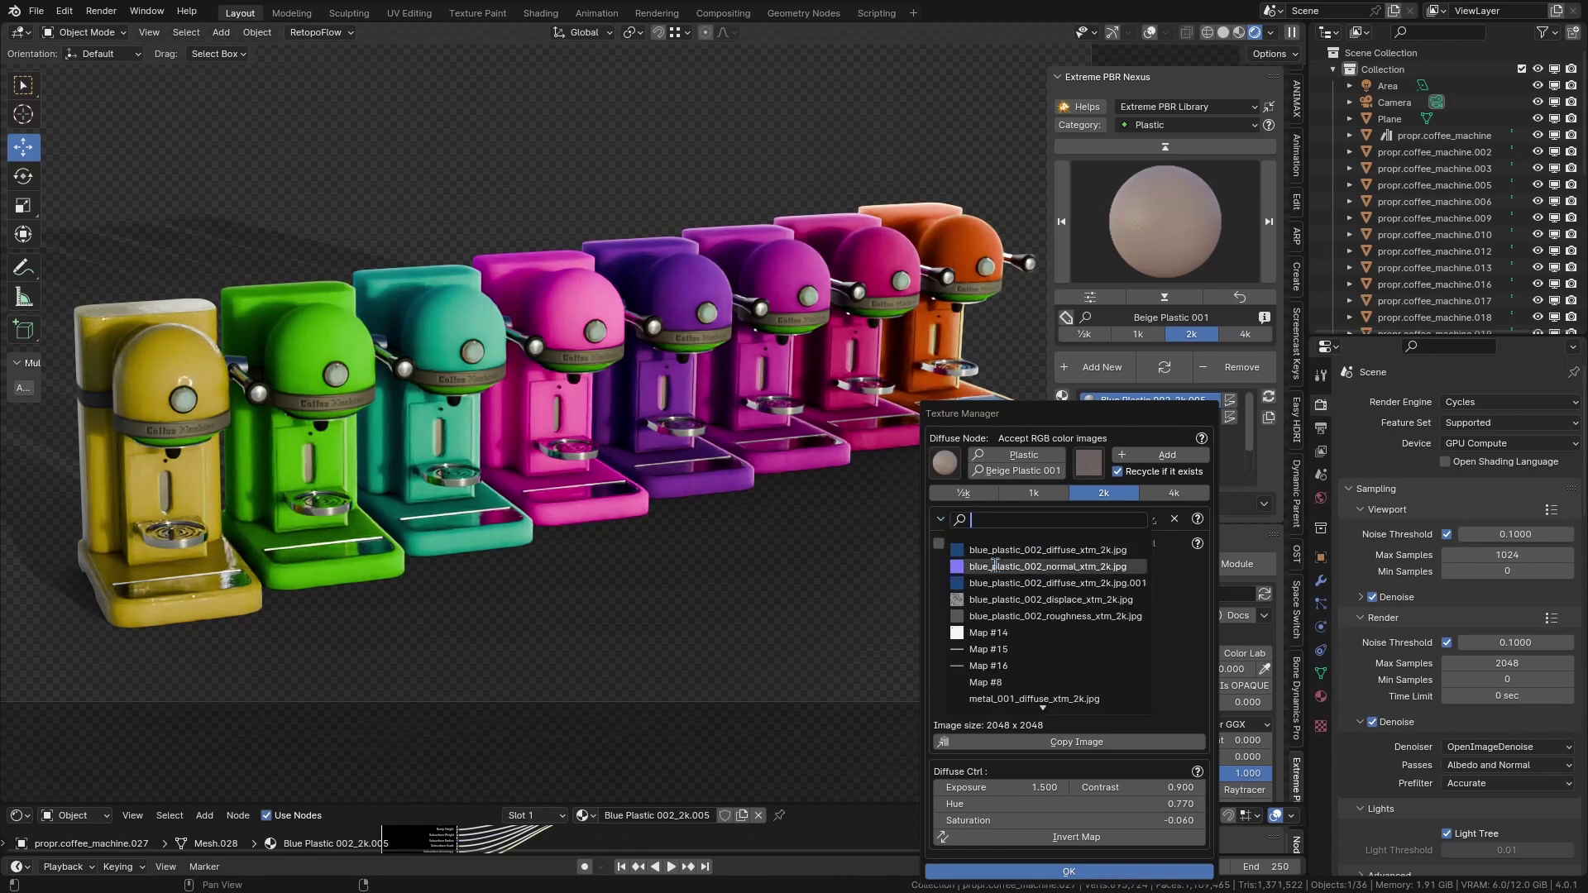
Step: Import metal_01_1.png from the Metal textures folder as the diffuse image
scroll(996, 583, down, 3)
scroll(997, 583, down, 7)
scroll(997, 582, down, 6)
scroll(997, 582, up, 3)
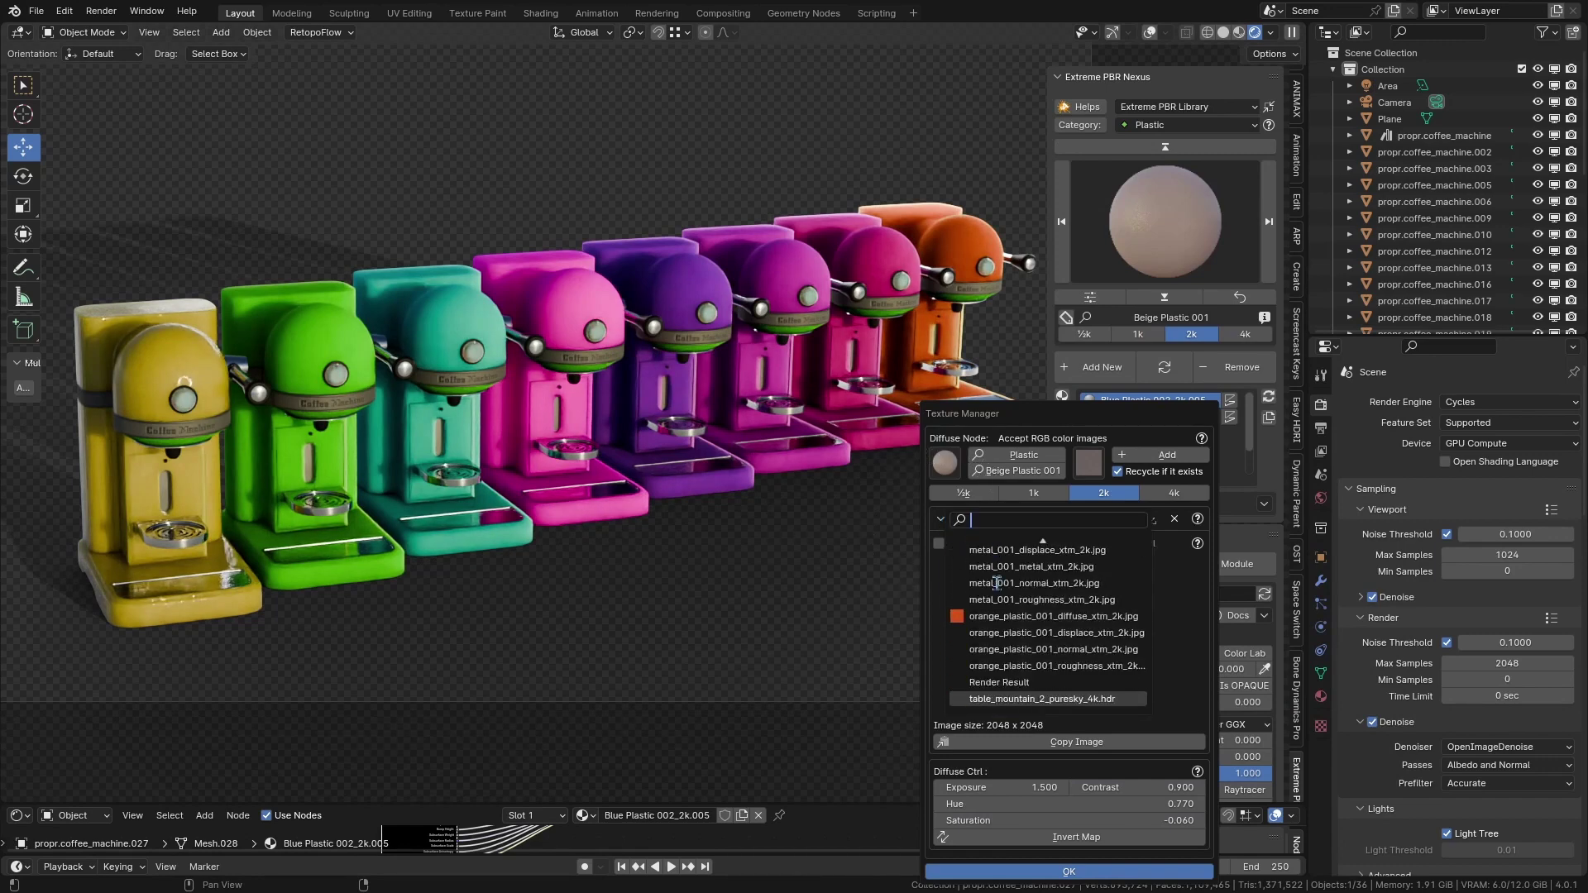
scroll(997, 582, up, 3)
scroll(997, 583, up, 5)
scroll(997, 582, up, 6)
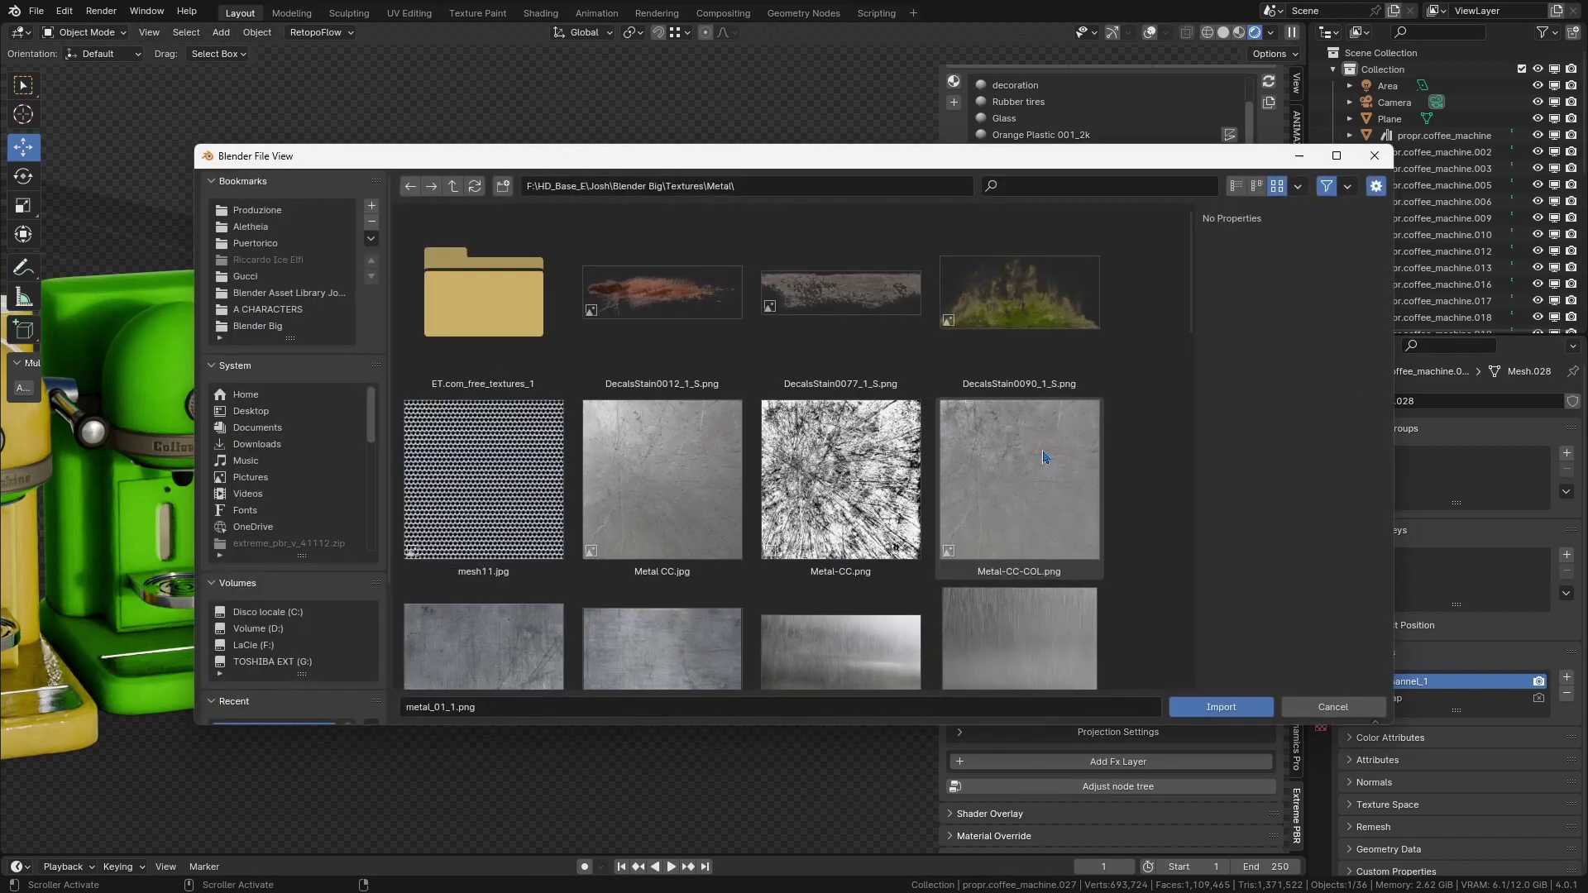
scroll(800, 468, down, 5)
scroll(745, 496, down, 4)
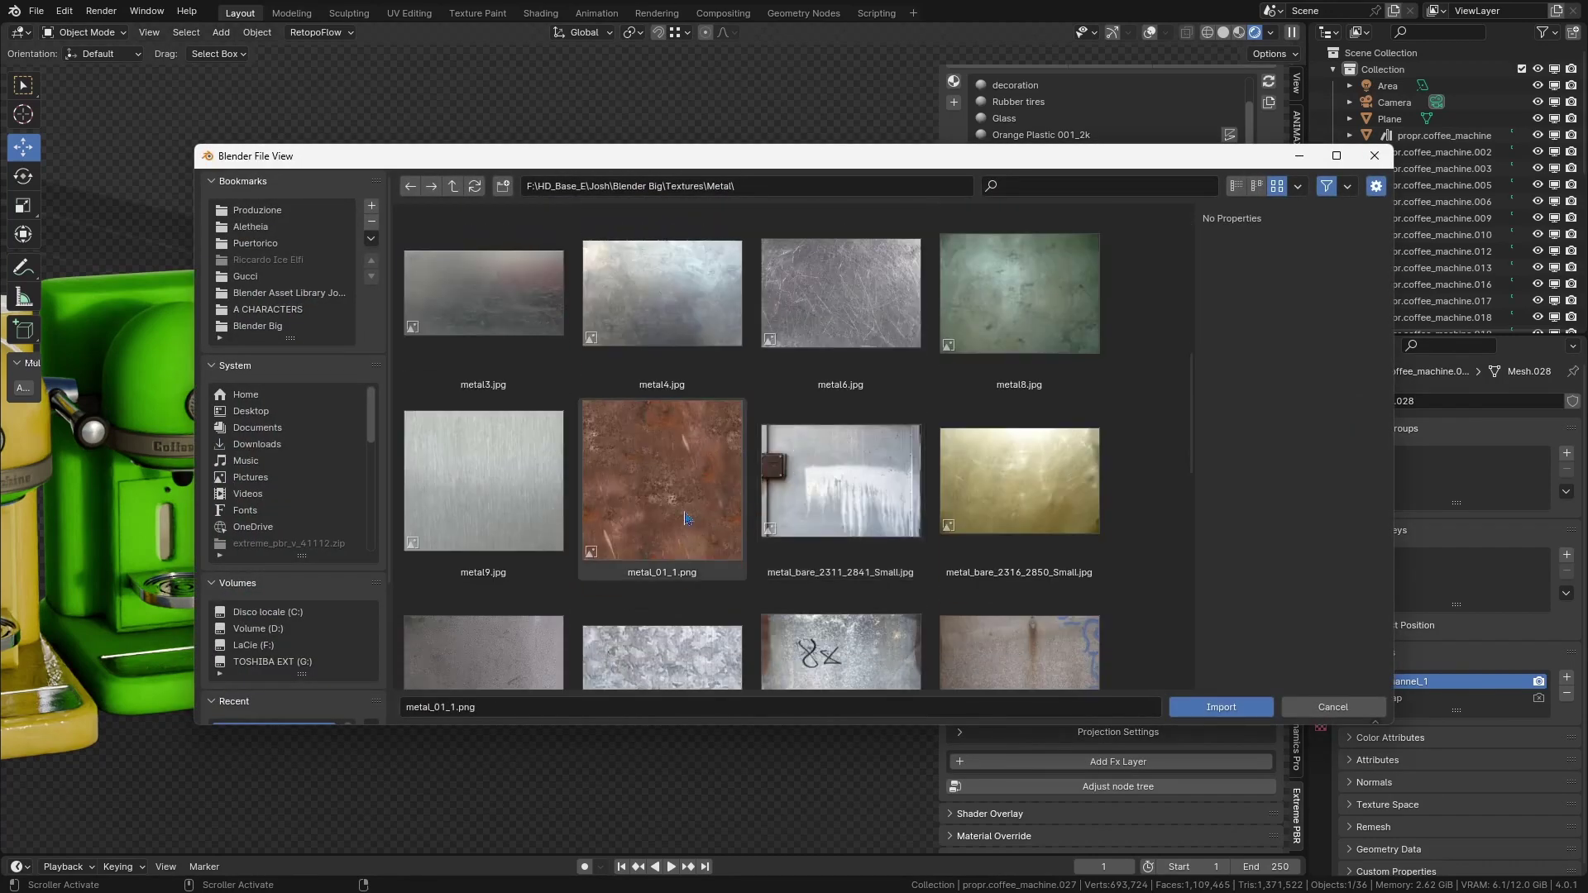
click(685, 519)
click(1241, 708)
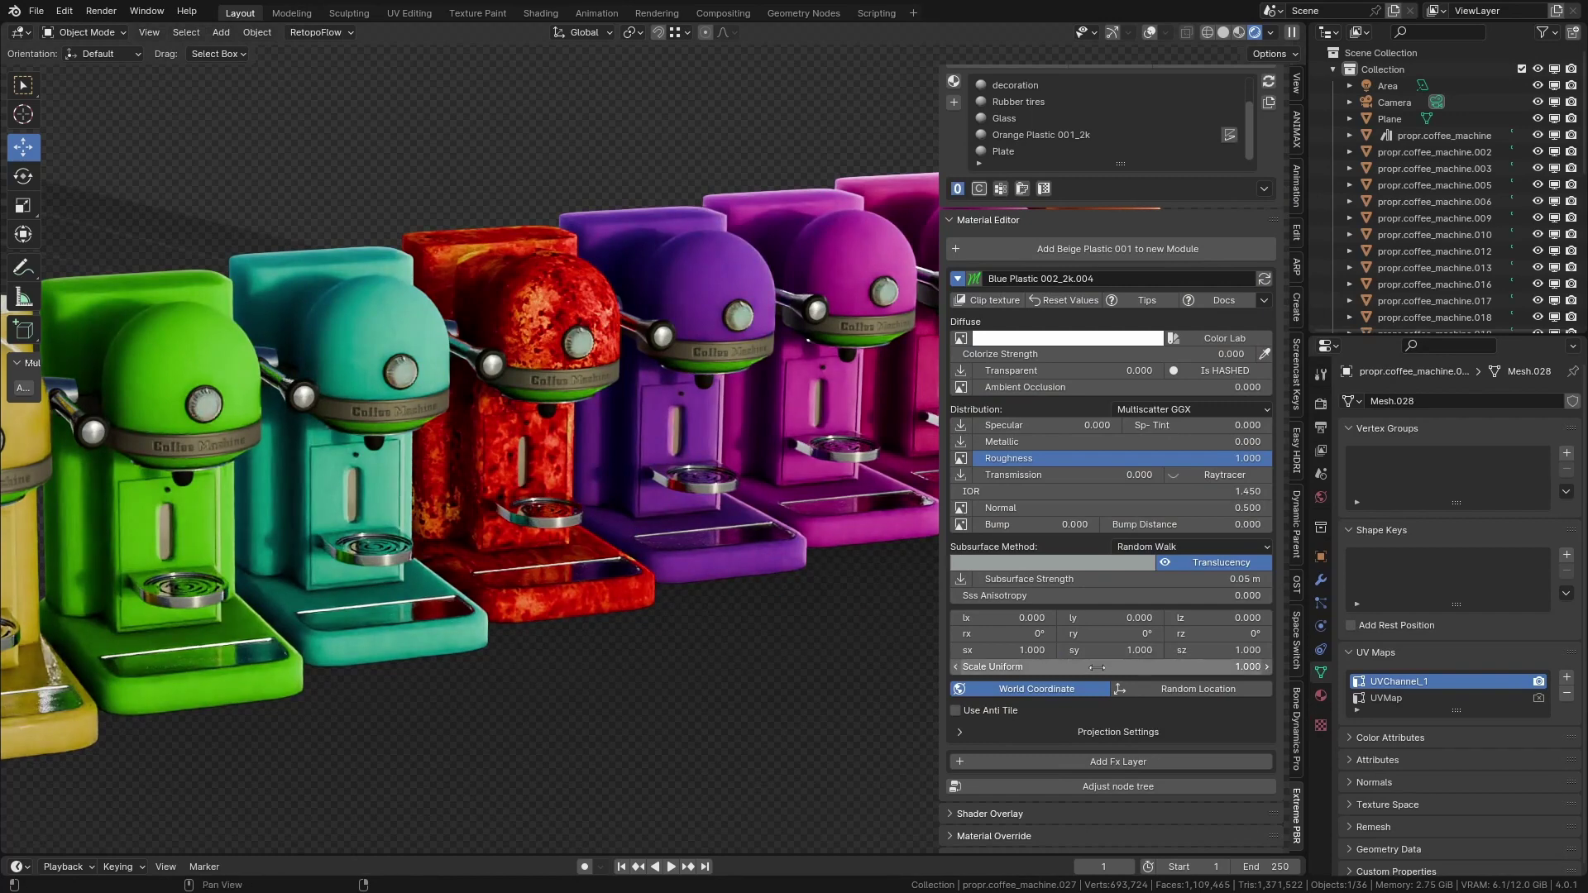
click(961, 340)
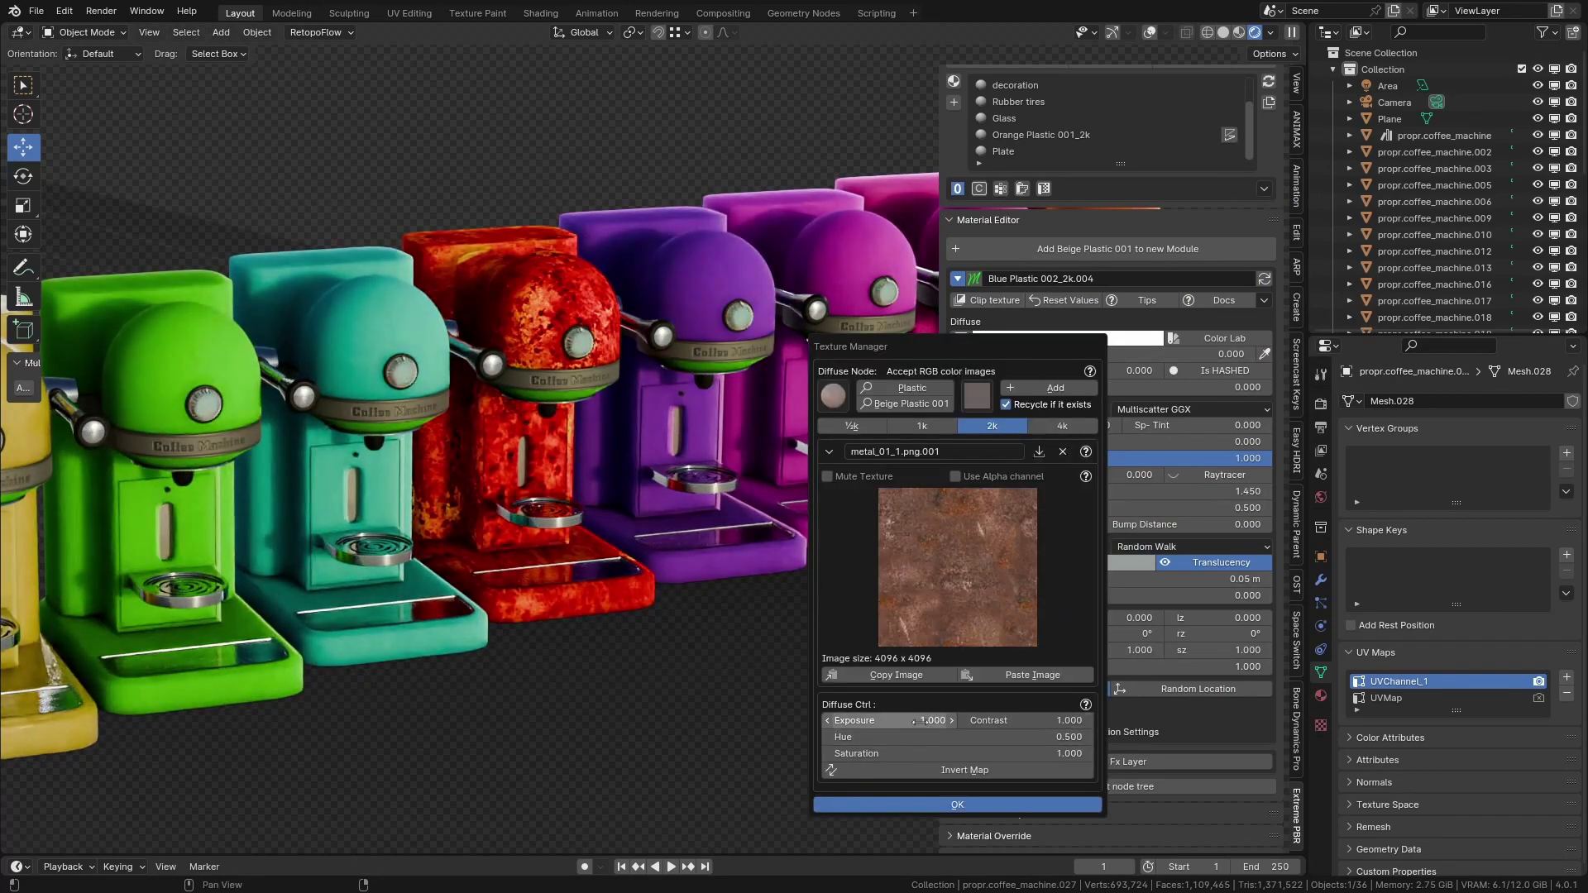
Step: Set the rust texture to saturation 0, exposure 0.8, contrast 0.6 and hue 0.51
drag(1041, 754, 943, 753)
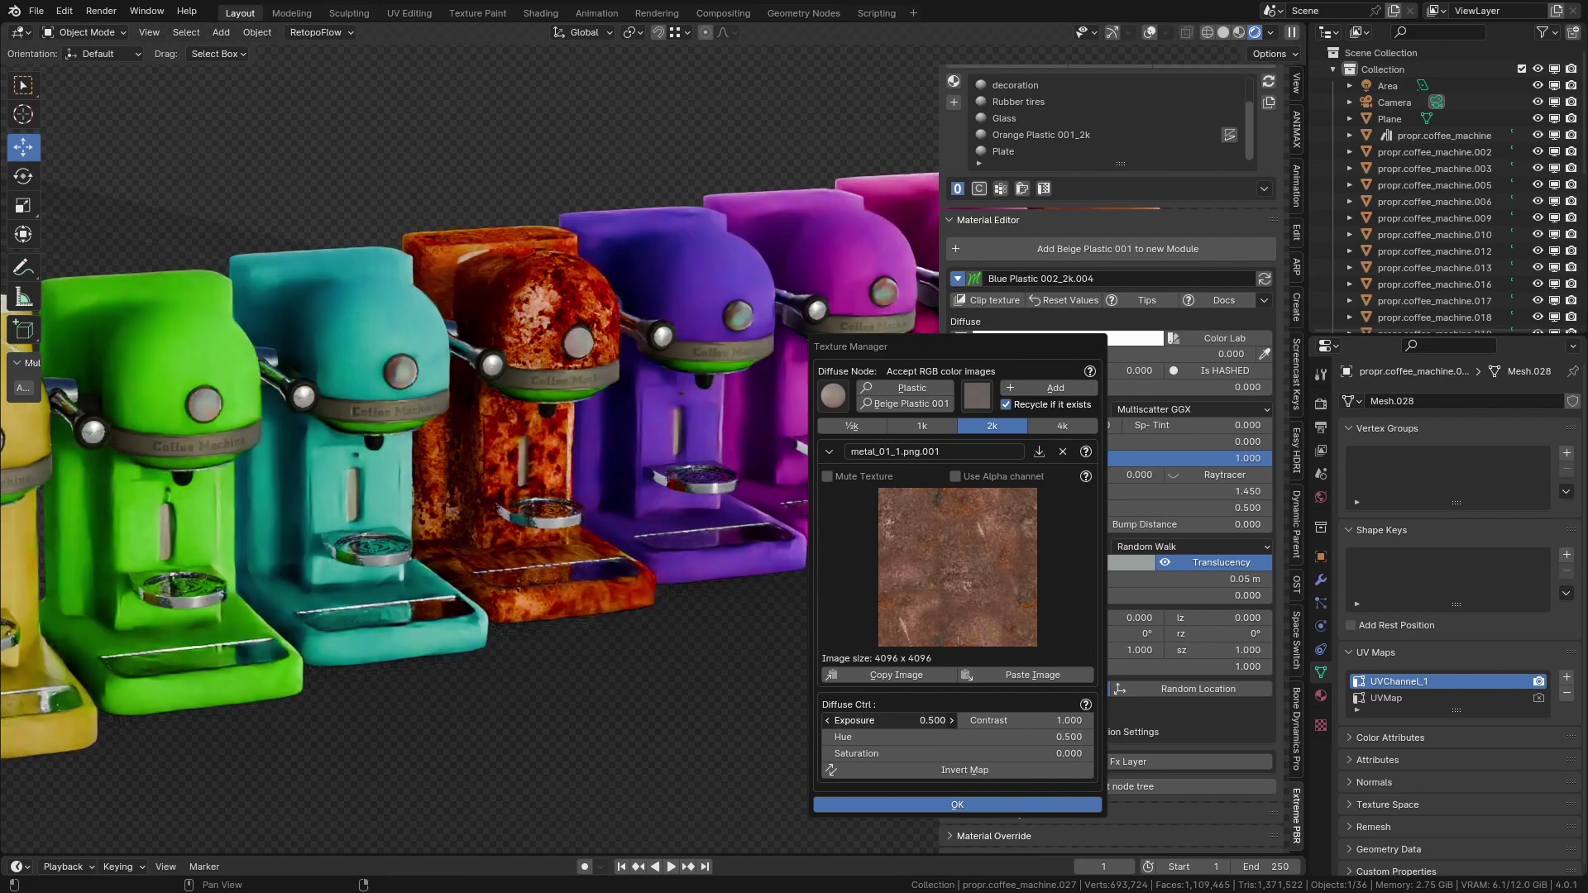
drag(943, 721, 910, 721)
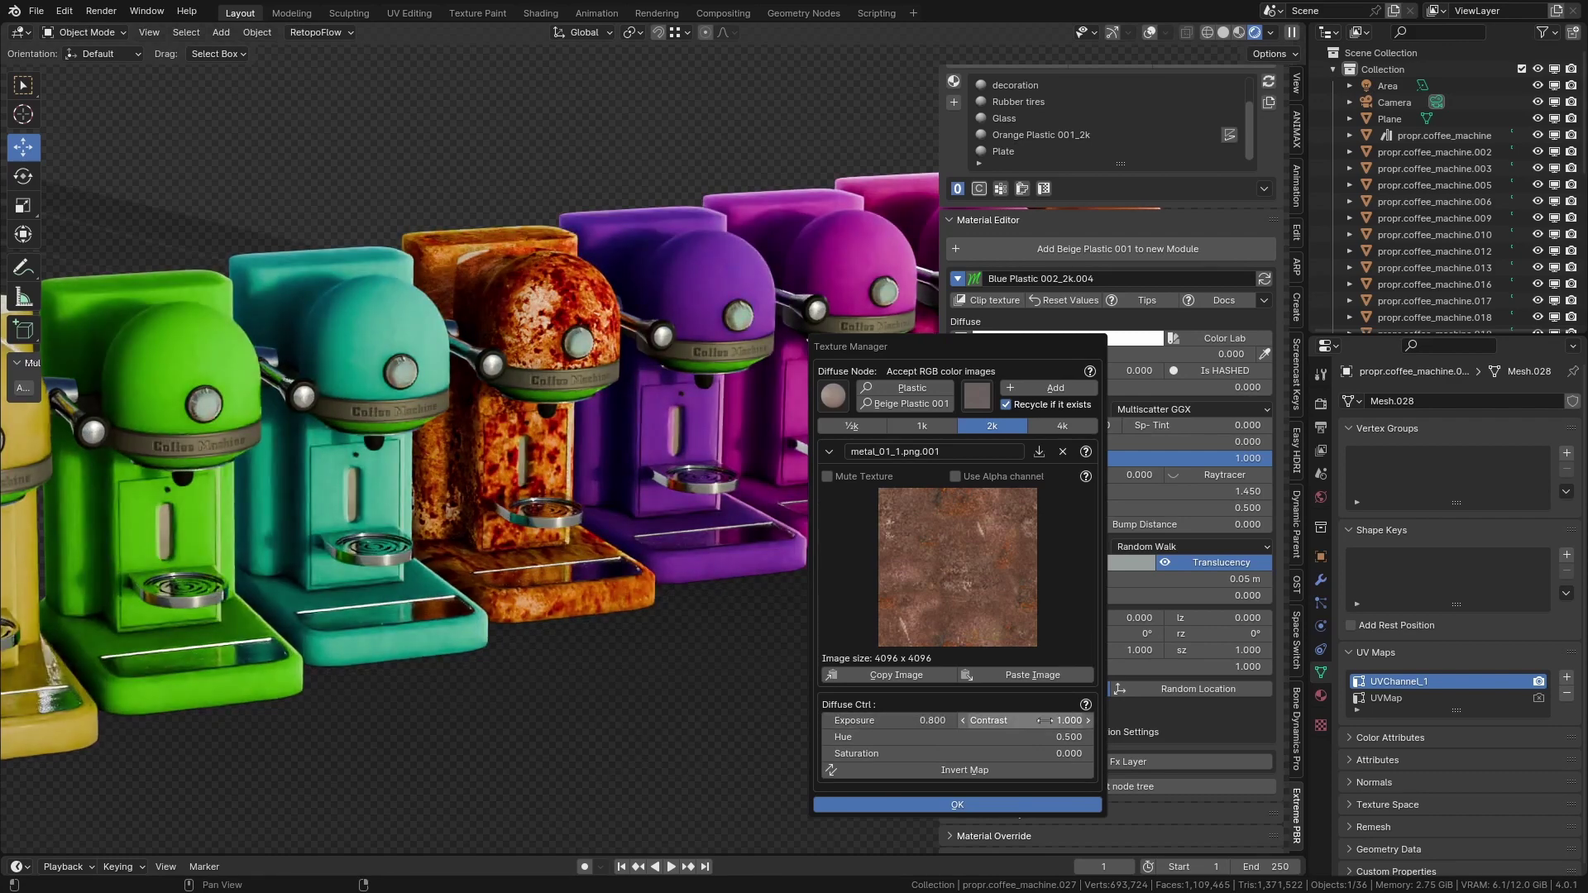
drag(1044, 720, 1003, 732)
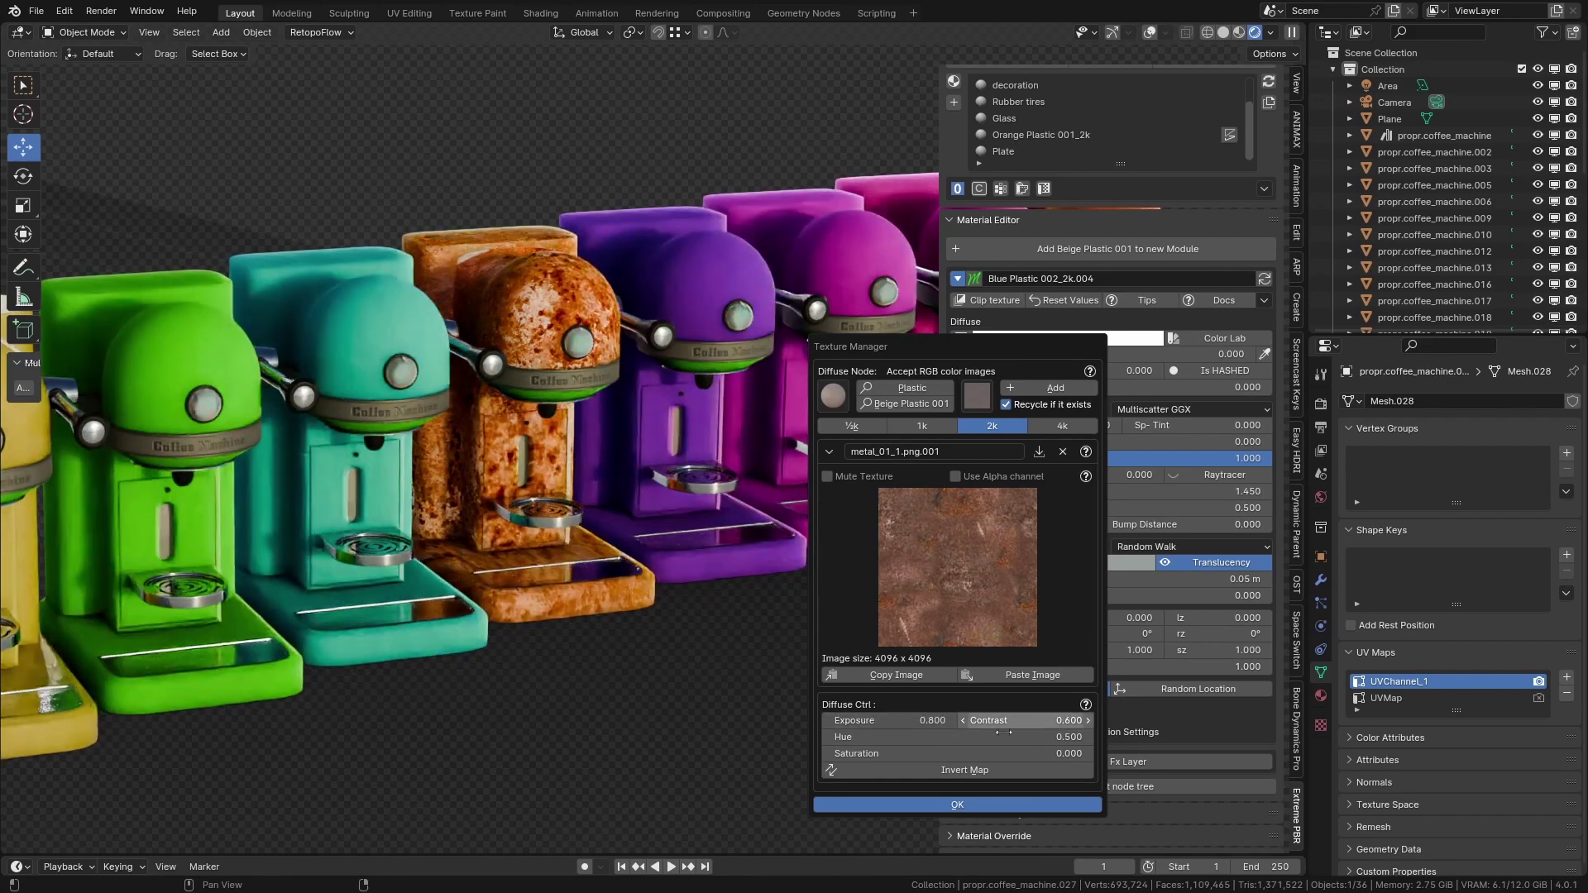
mouse_move(1004, 737)
mouse_down()
mouse_move(951, 737)
mouse_move(1036, 737)
mouse_up()
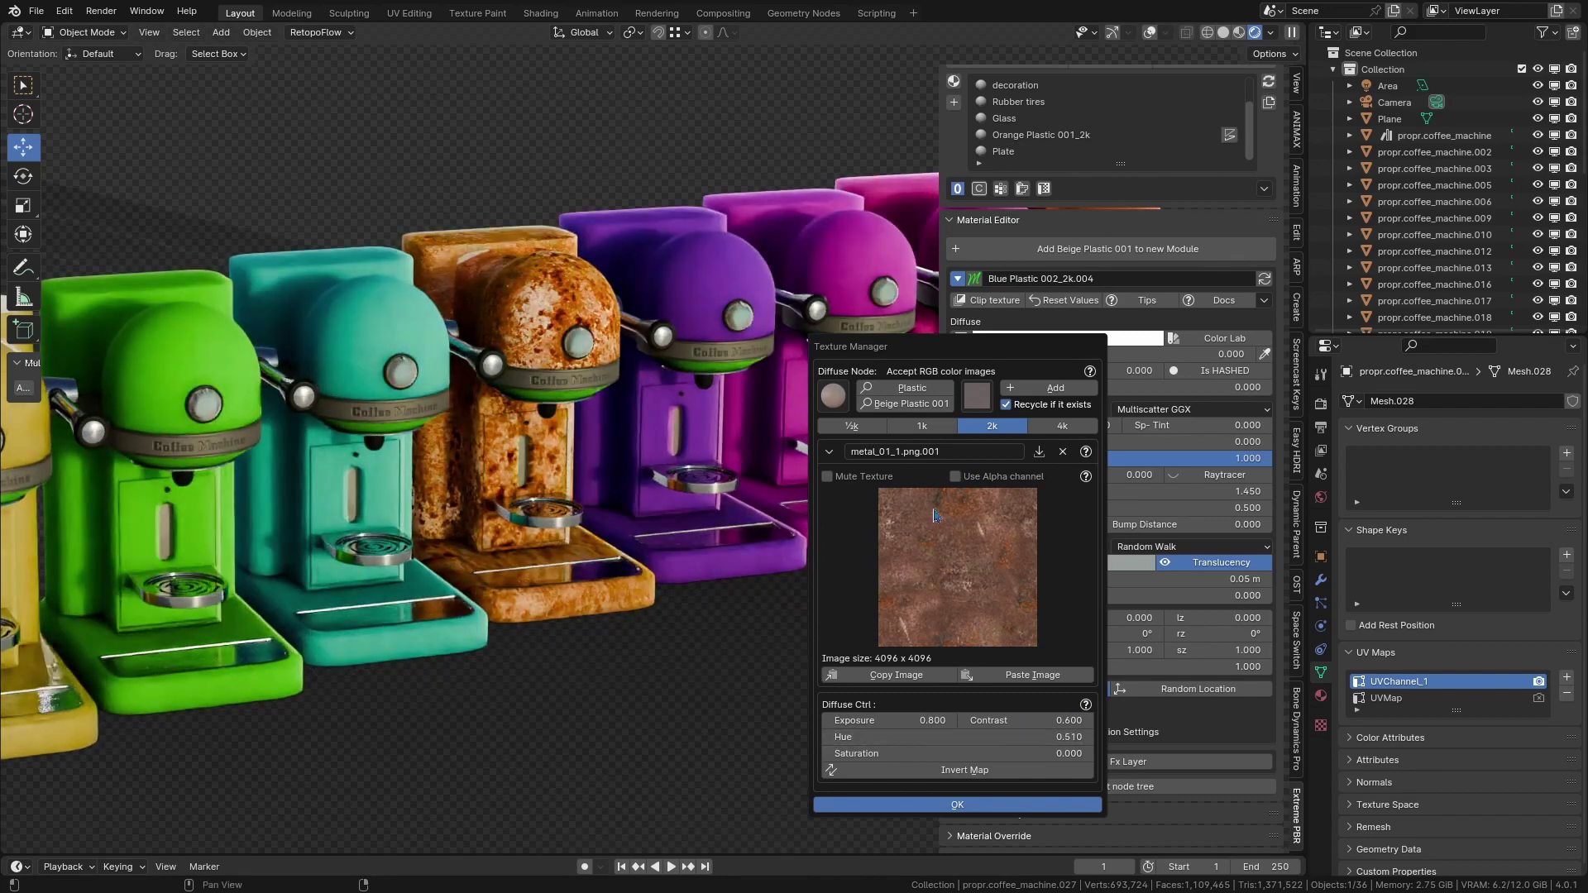
click(833, 454)
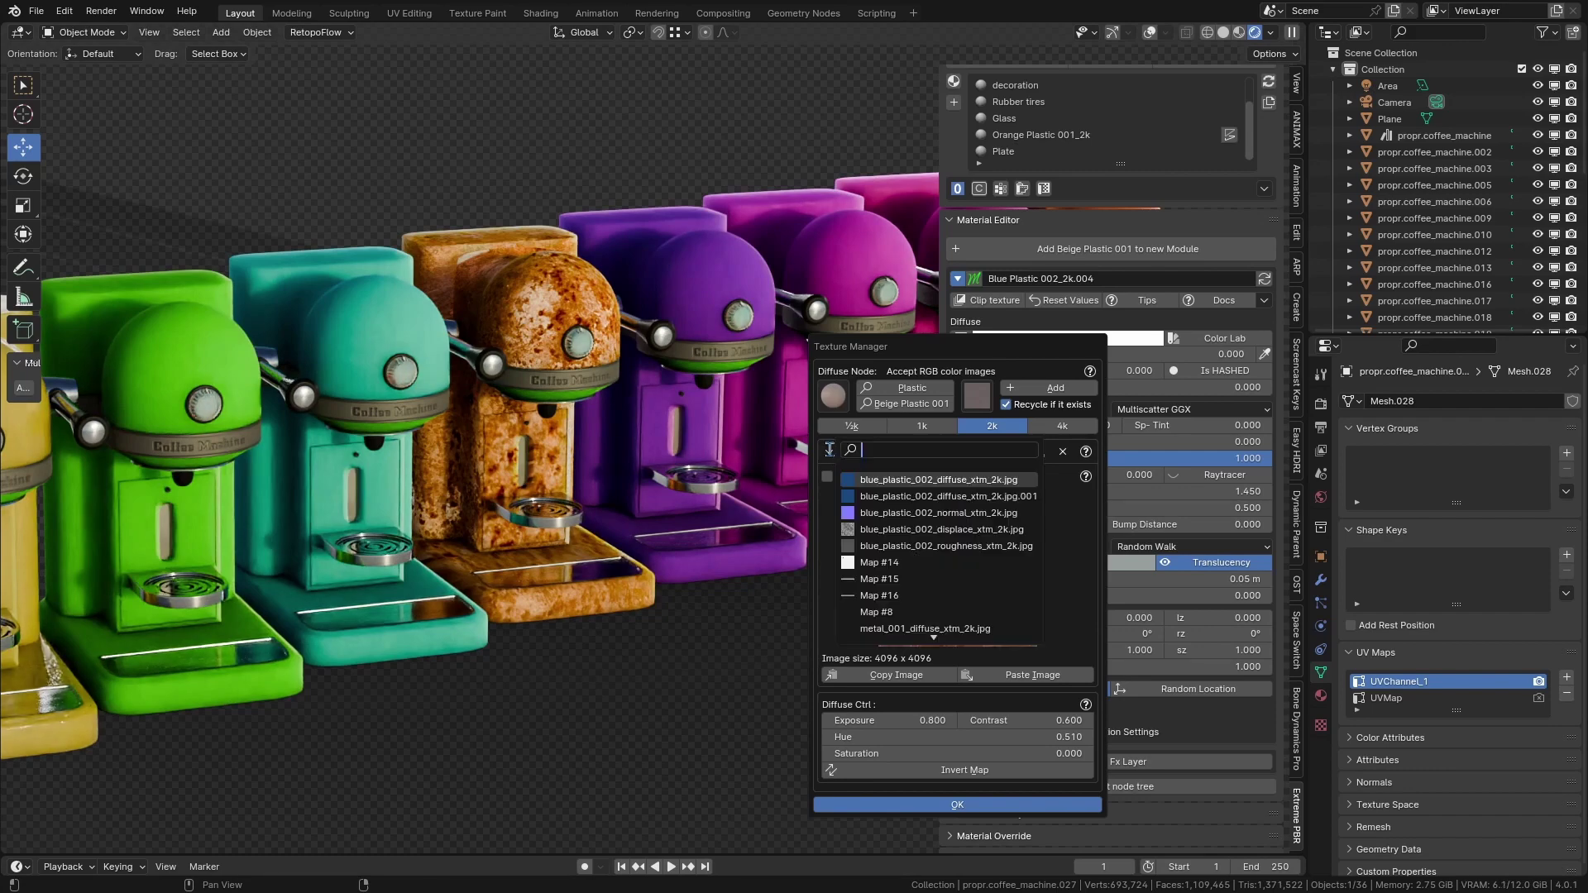
Step: Switch back to the blue plastic diffuse image and copy it
click(921, 498)
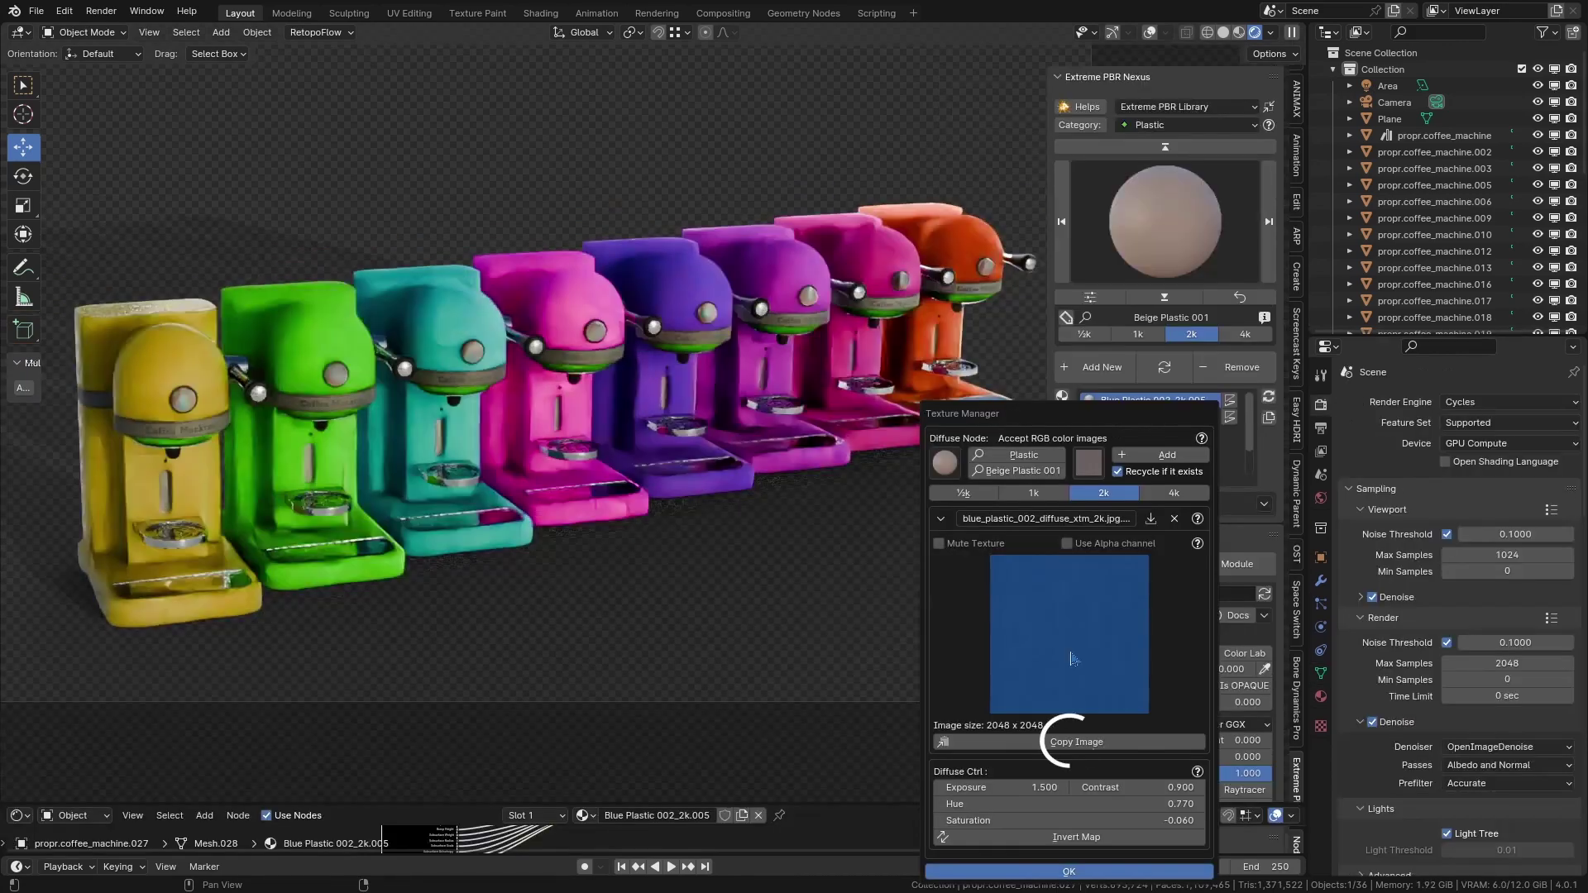
click(1079, 743)
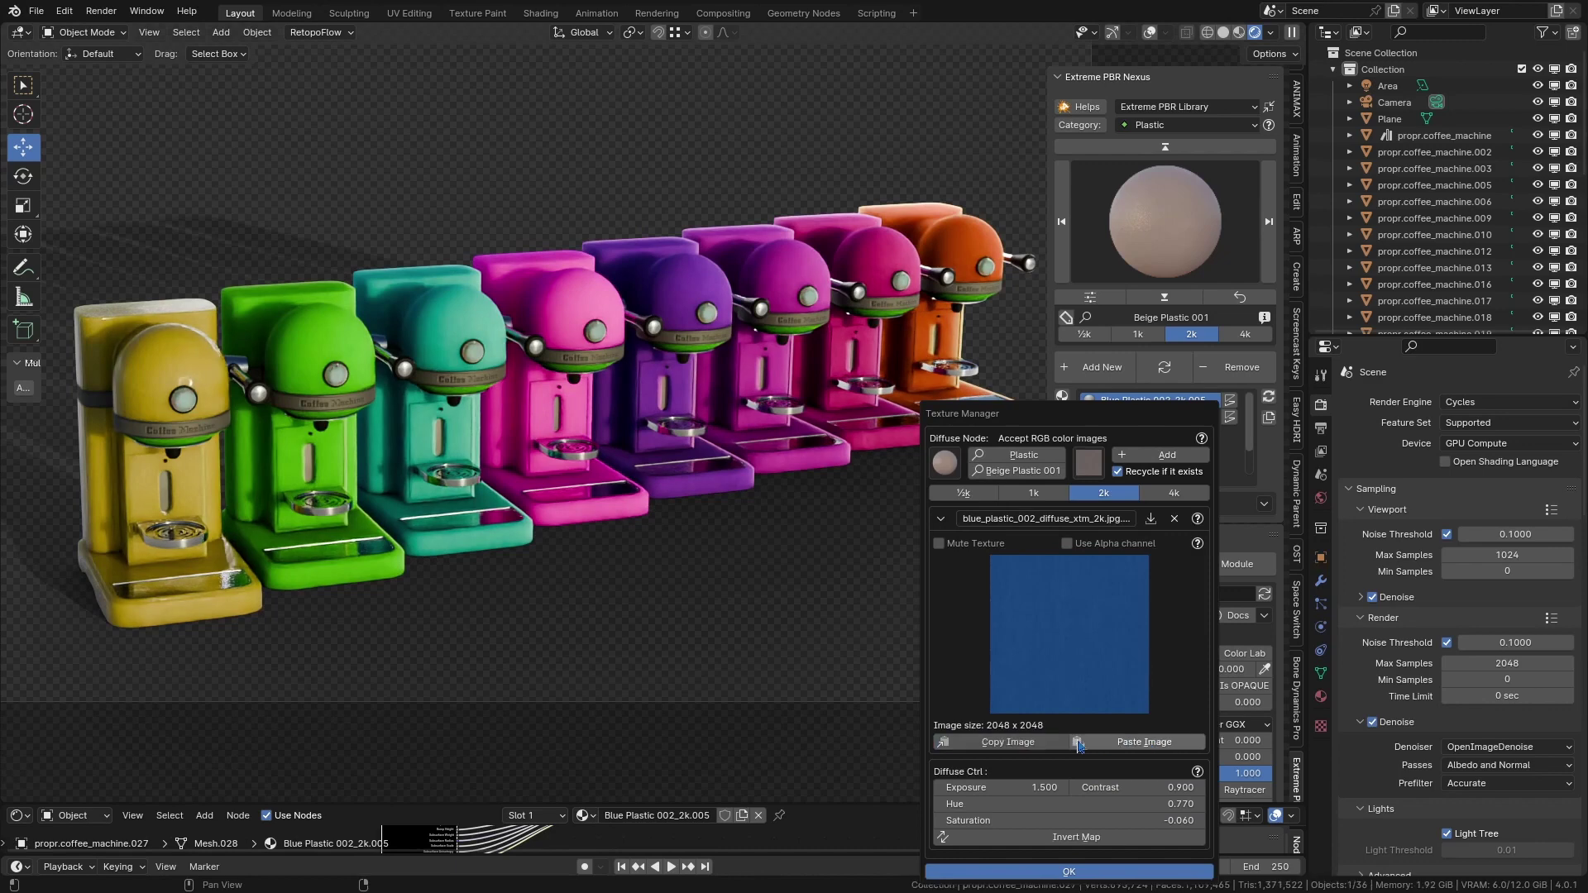
click(1069, 872)
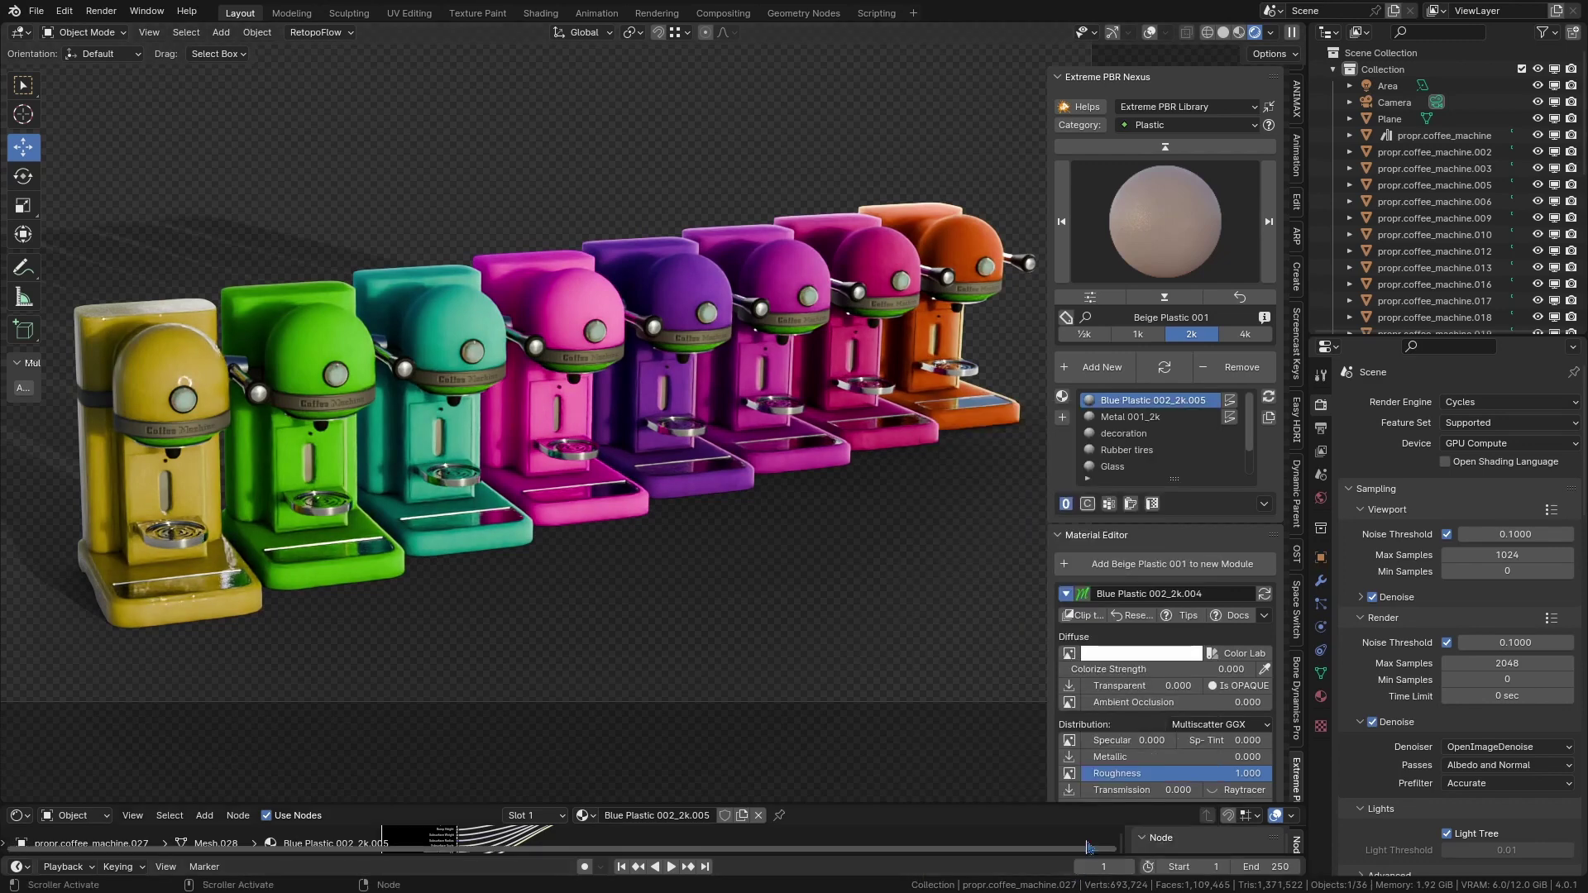
Step: Clear the Specular texture and paste the blue plastic image into it
scroll(1084, 749, down, 3)
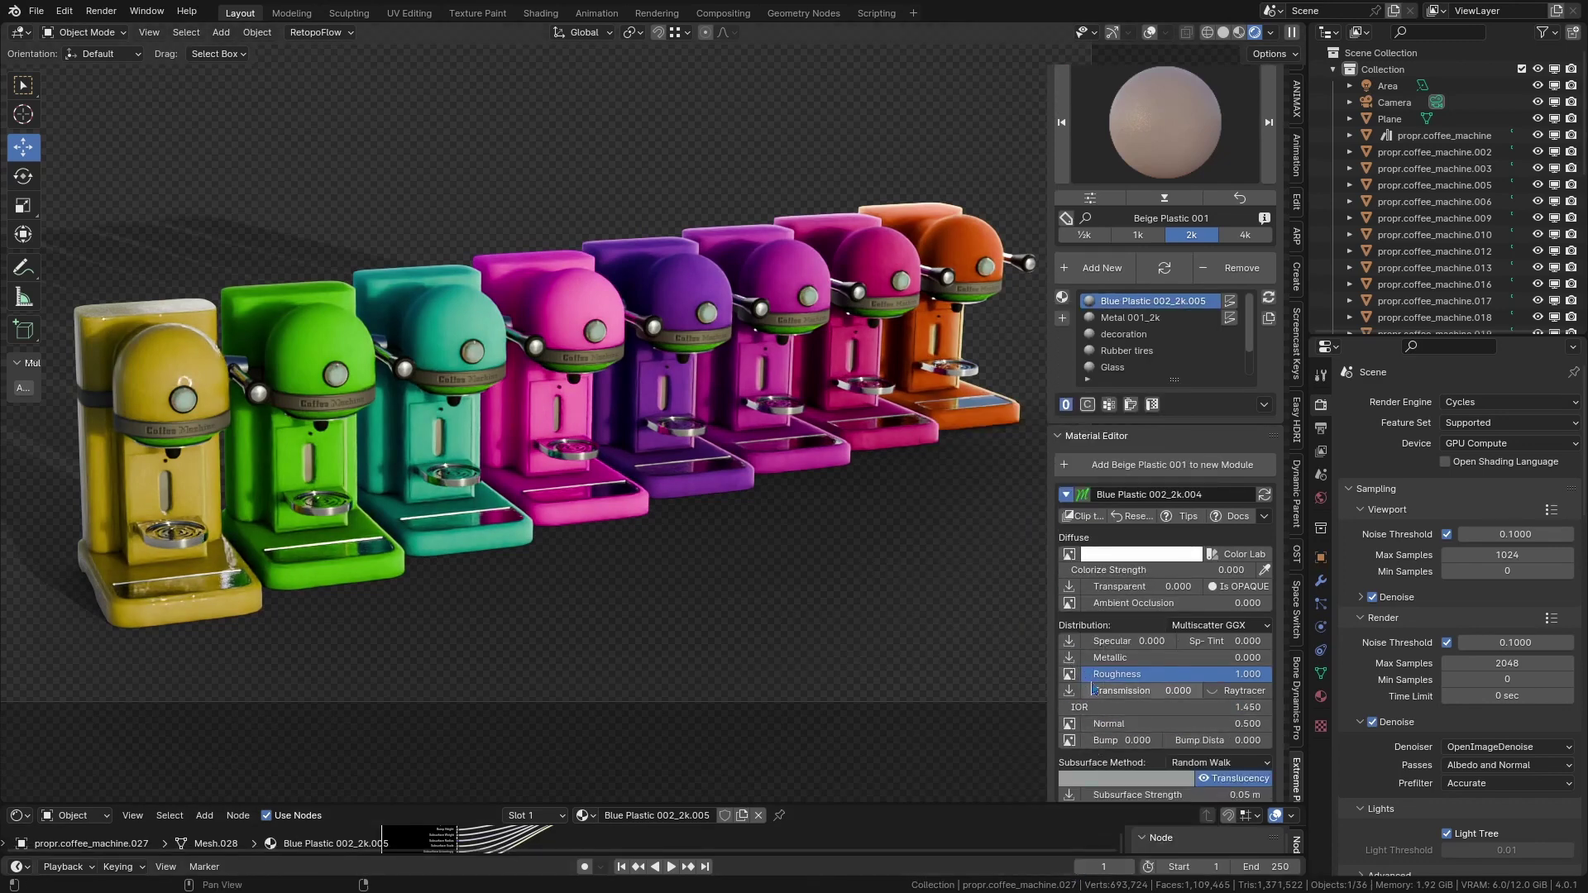
click(1070, 644)
click(1070, 644)
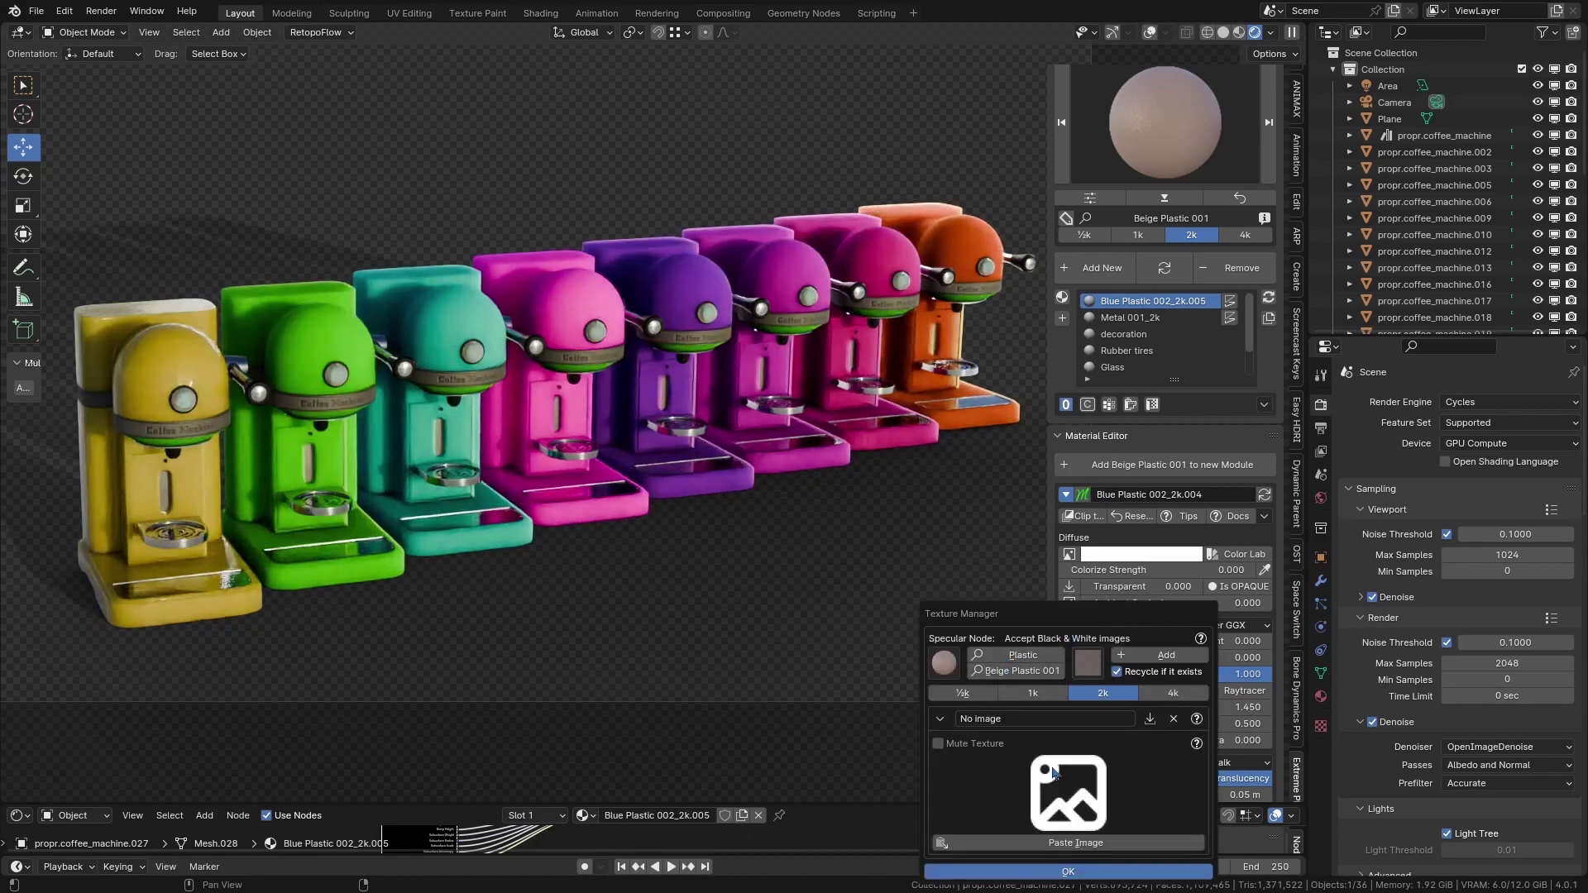
click(1096, 843)
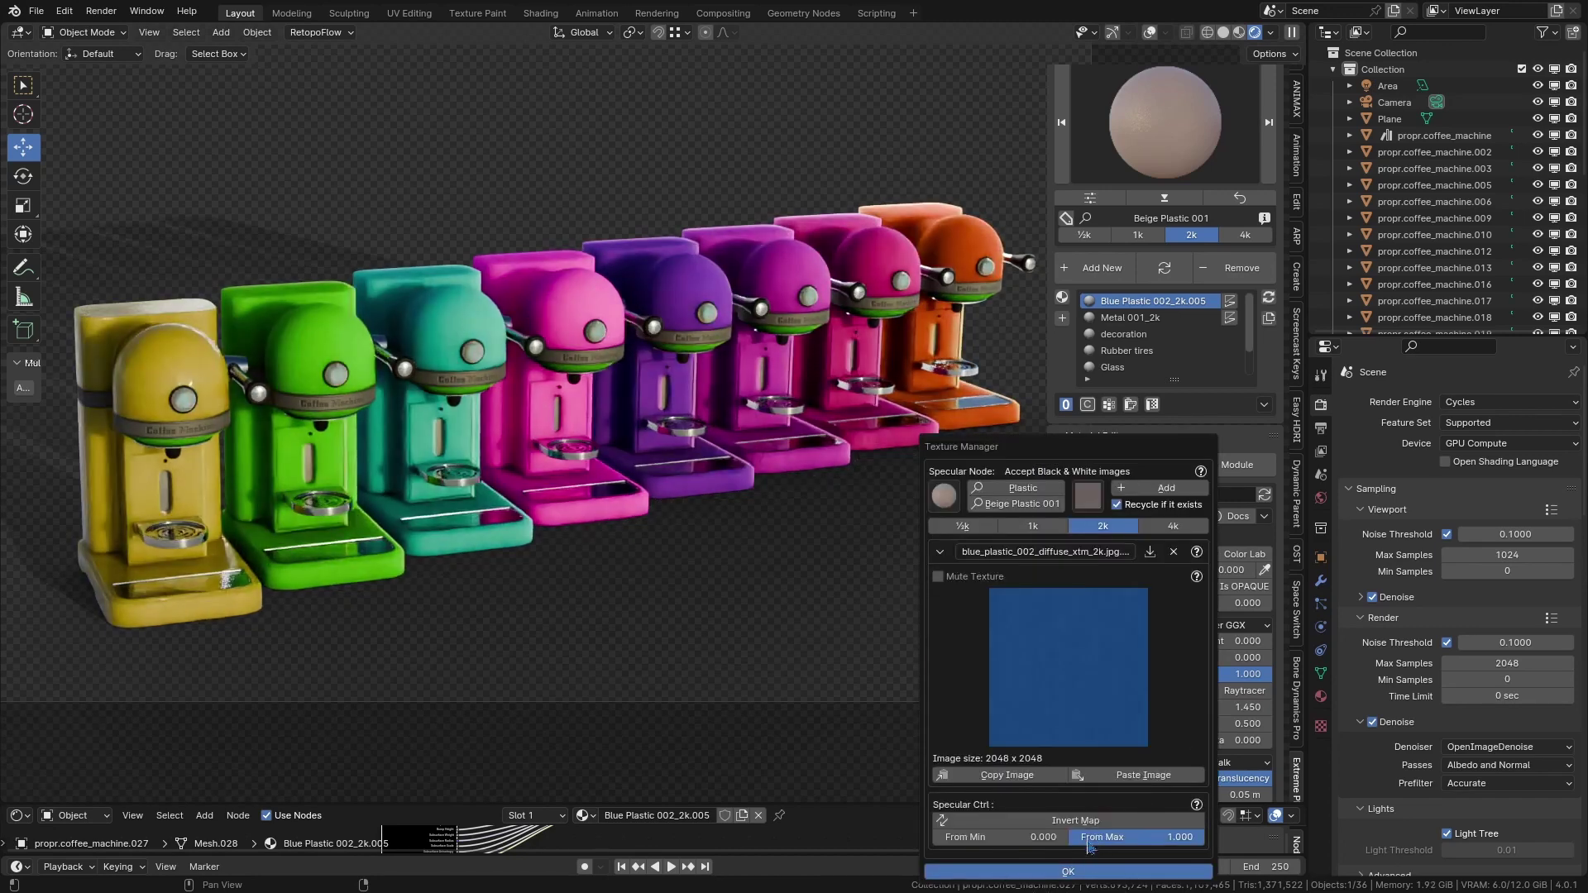
click(1079, 873)
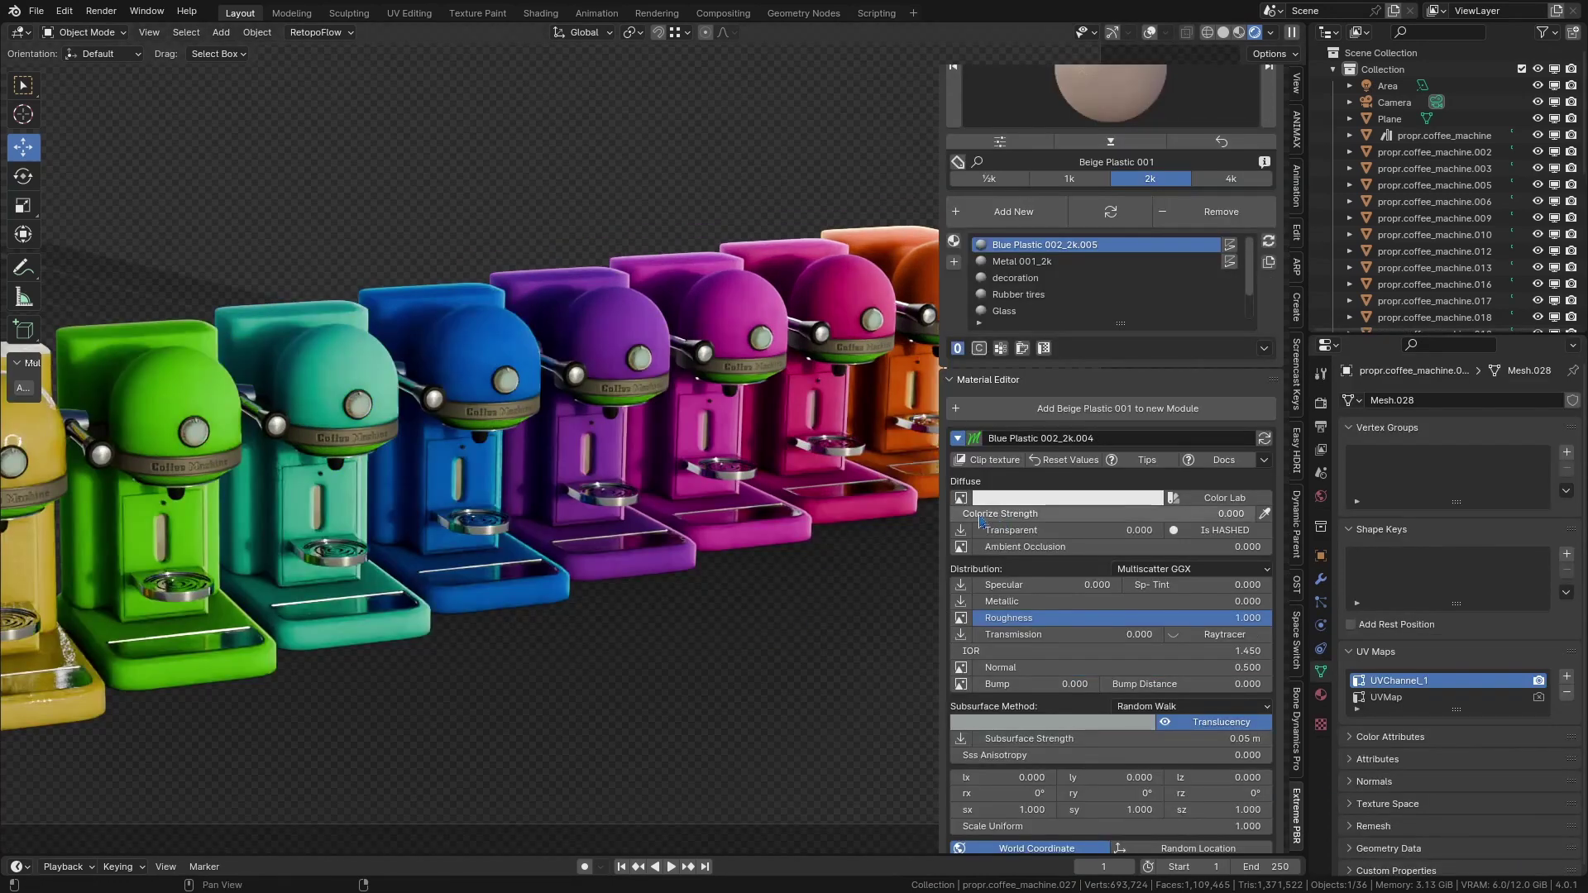
Step: Give the diffuse a red colour tint at Colorize Strength 1.0, comparing weaker strengths
drag(961, 514, 1257, 514)
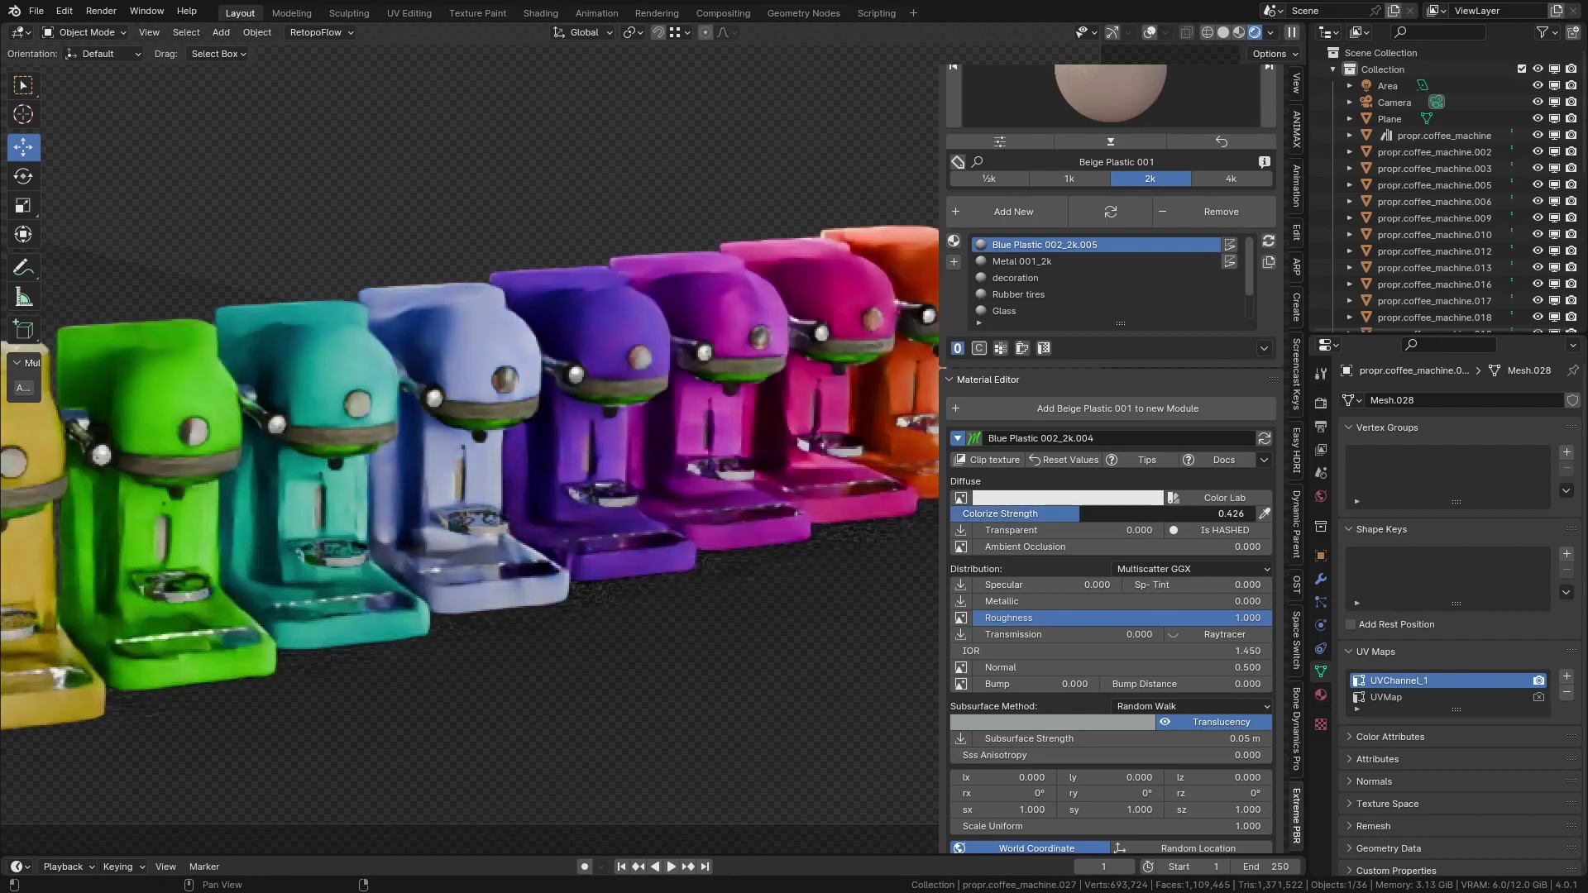
click(1053, 498)
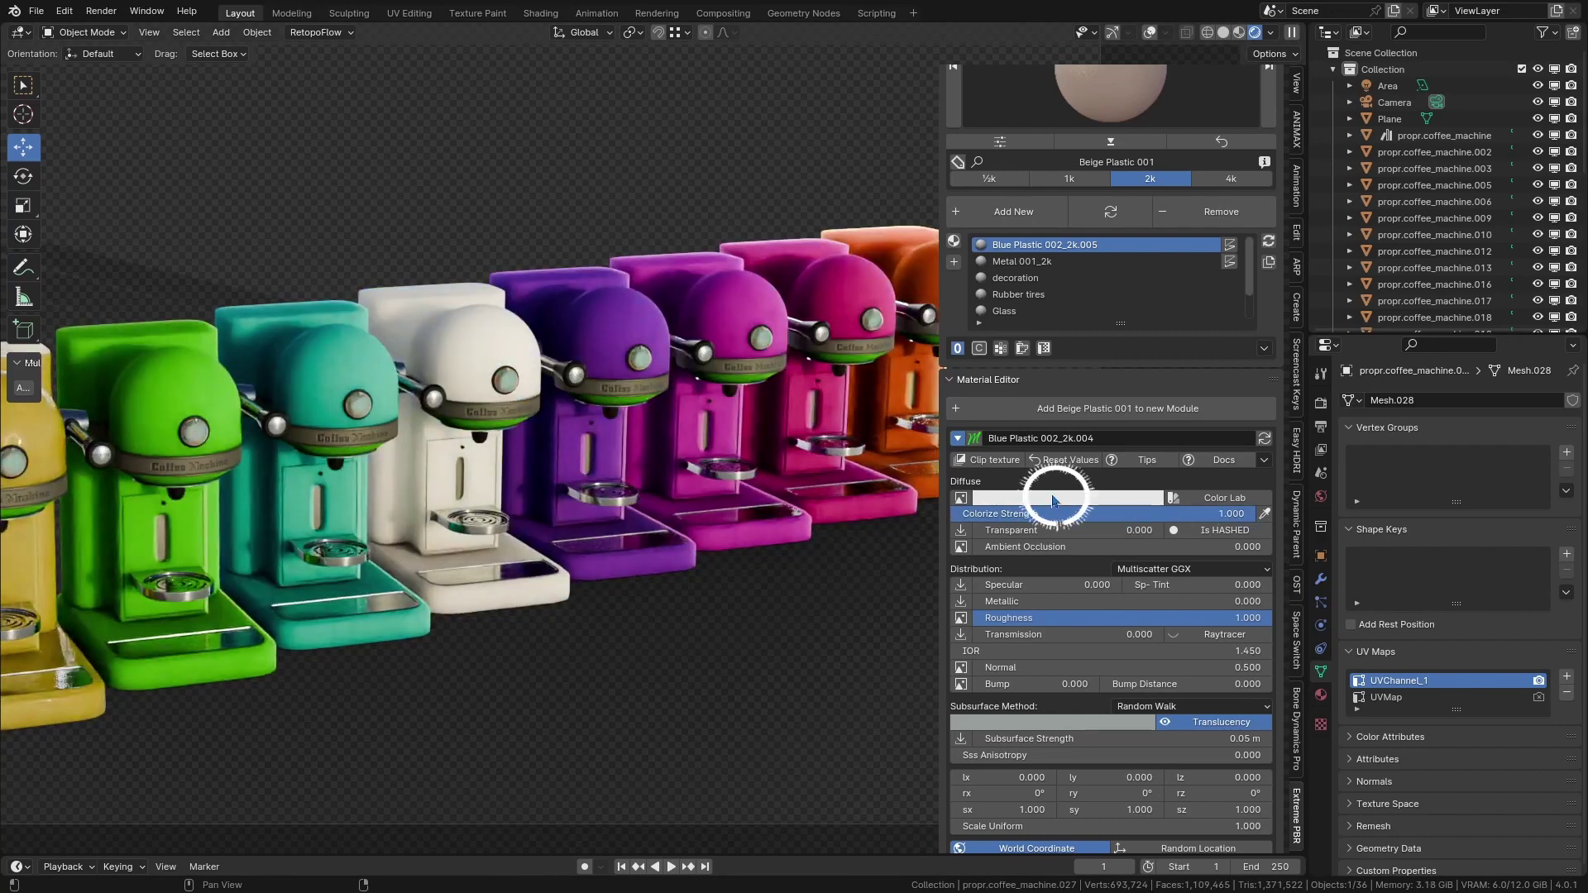
mouse_move(1019, 289)
mouse_down()
mouse_move(1042, 239)
mouse_move(1074, 379)
mouse_move(1043, 383)
mouse_up()
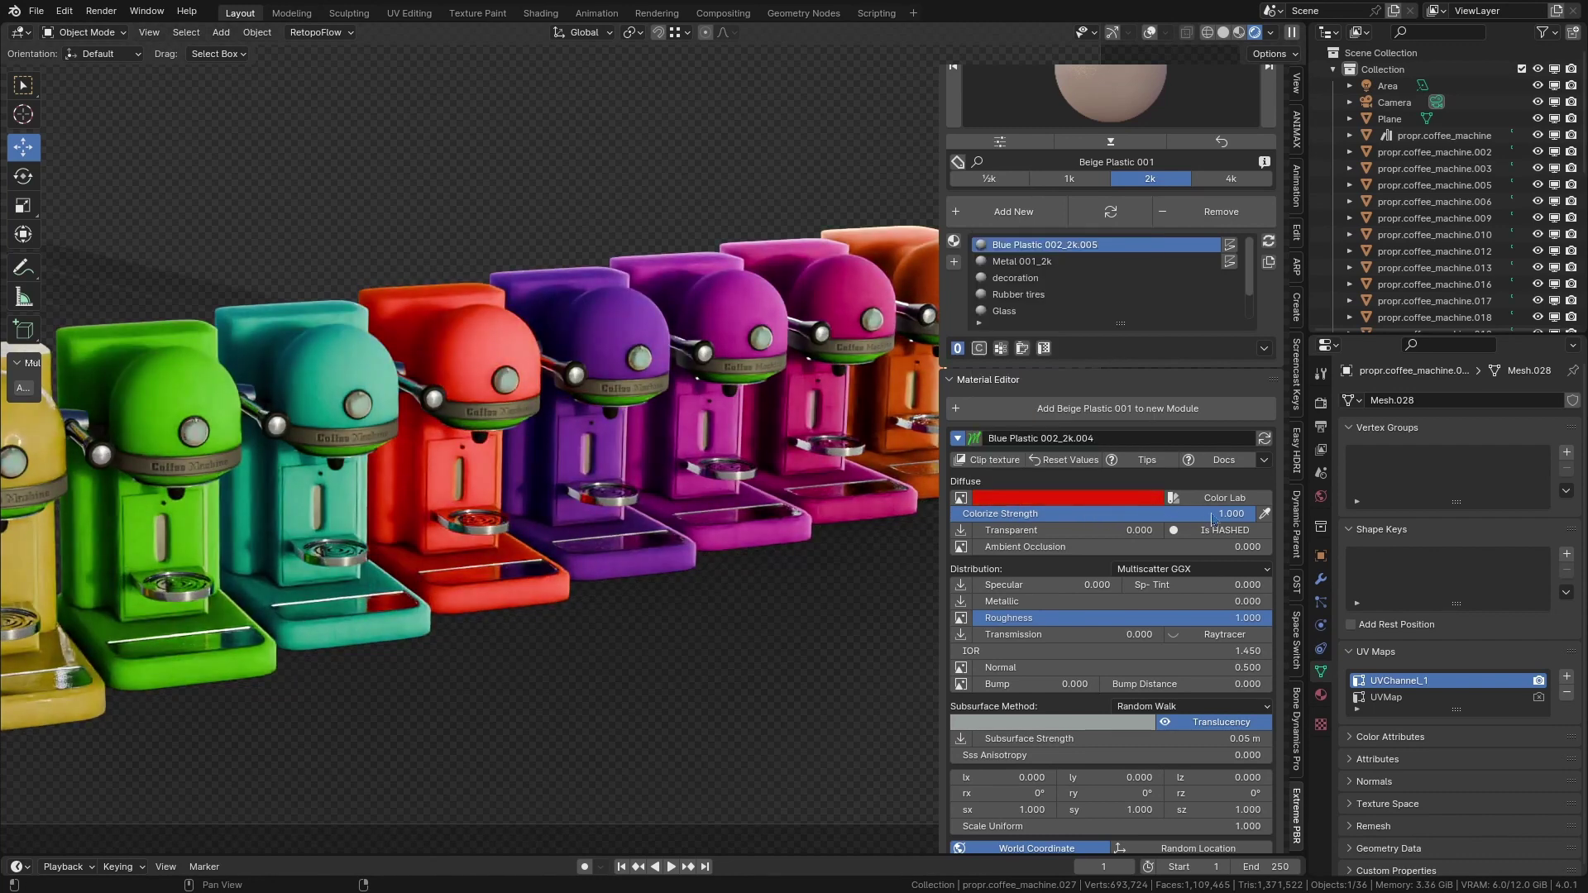
mouse_move(1225, 514)
mouse_down()
mouse_move(1073, 514)
mouse_move(1122, 513)
mouse_up()
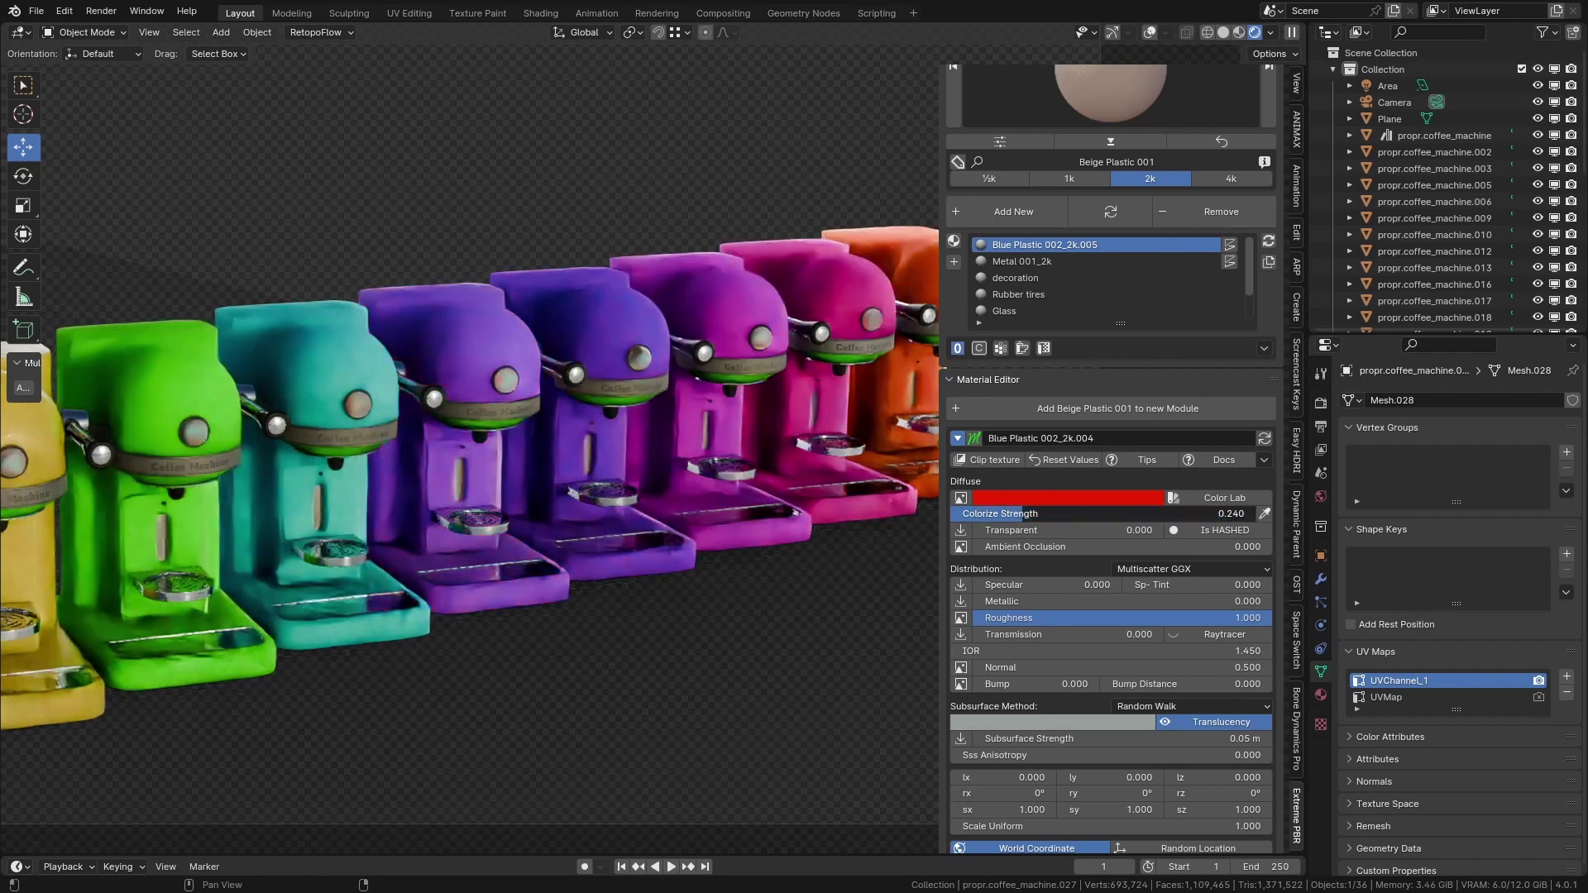
click(1217, 498)
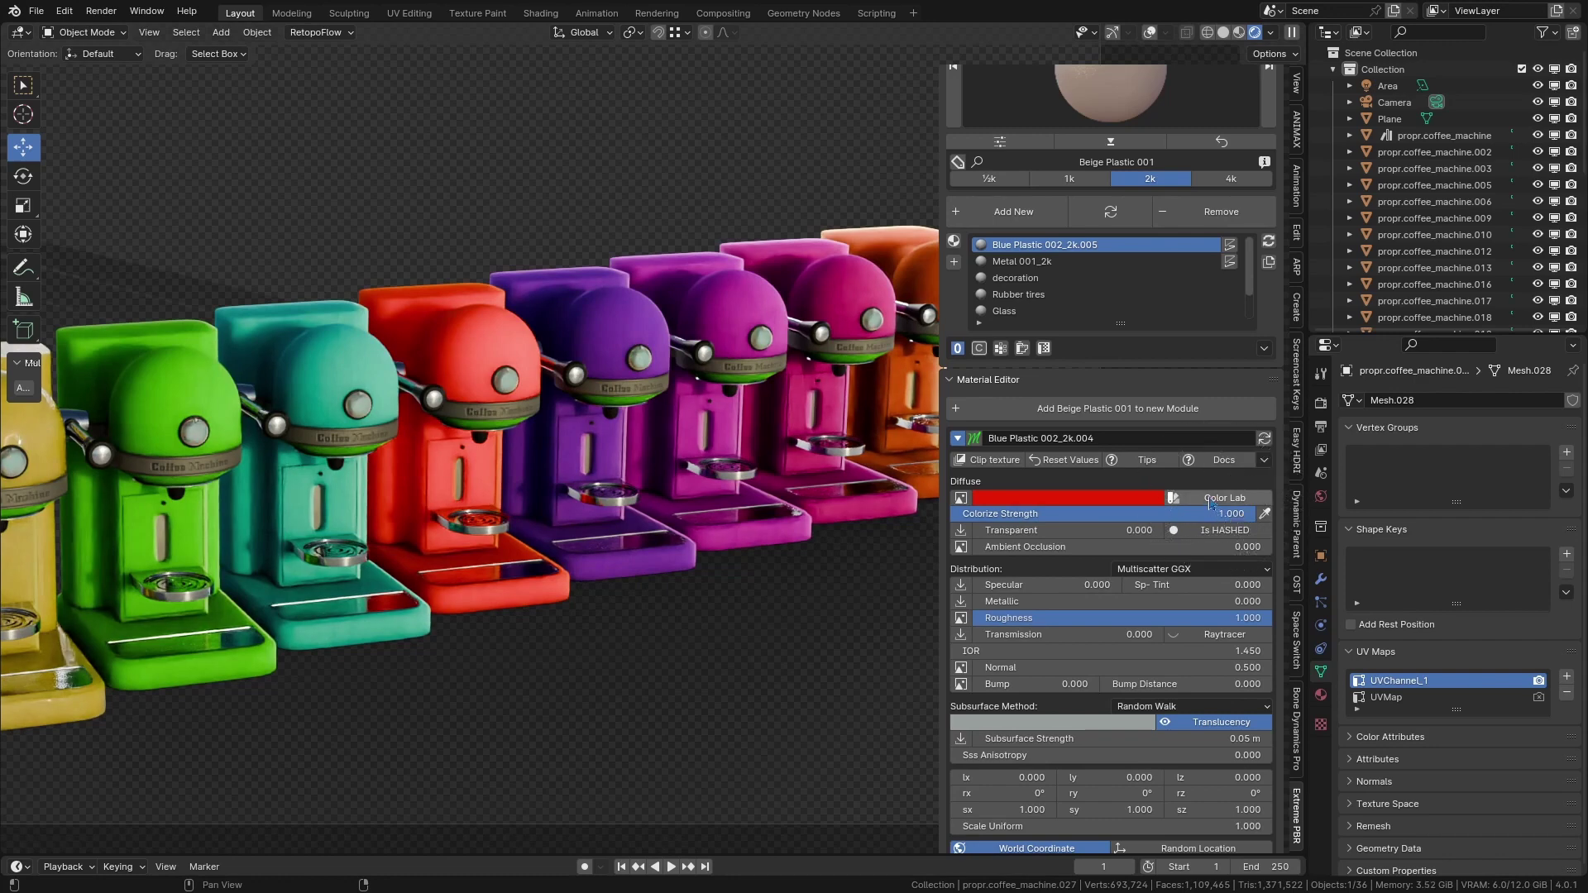
Step: Apply the RAL 6000 Green colour 6037 Pure green from Color Lab
click(1132, 550)
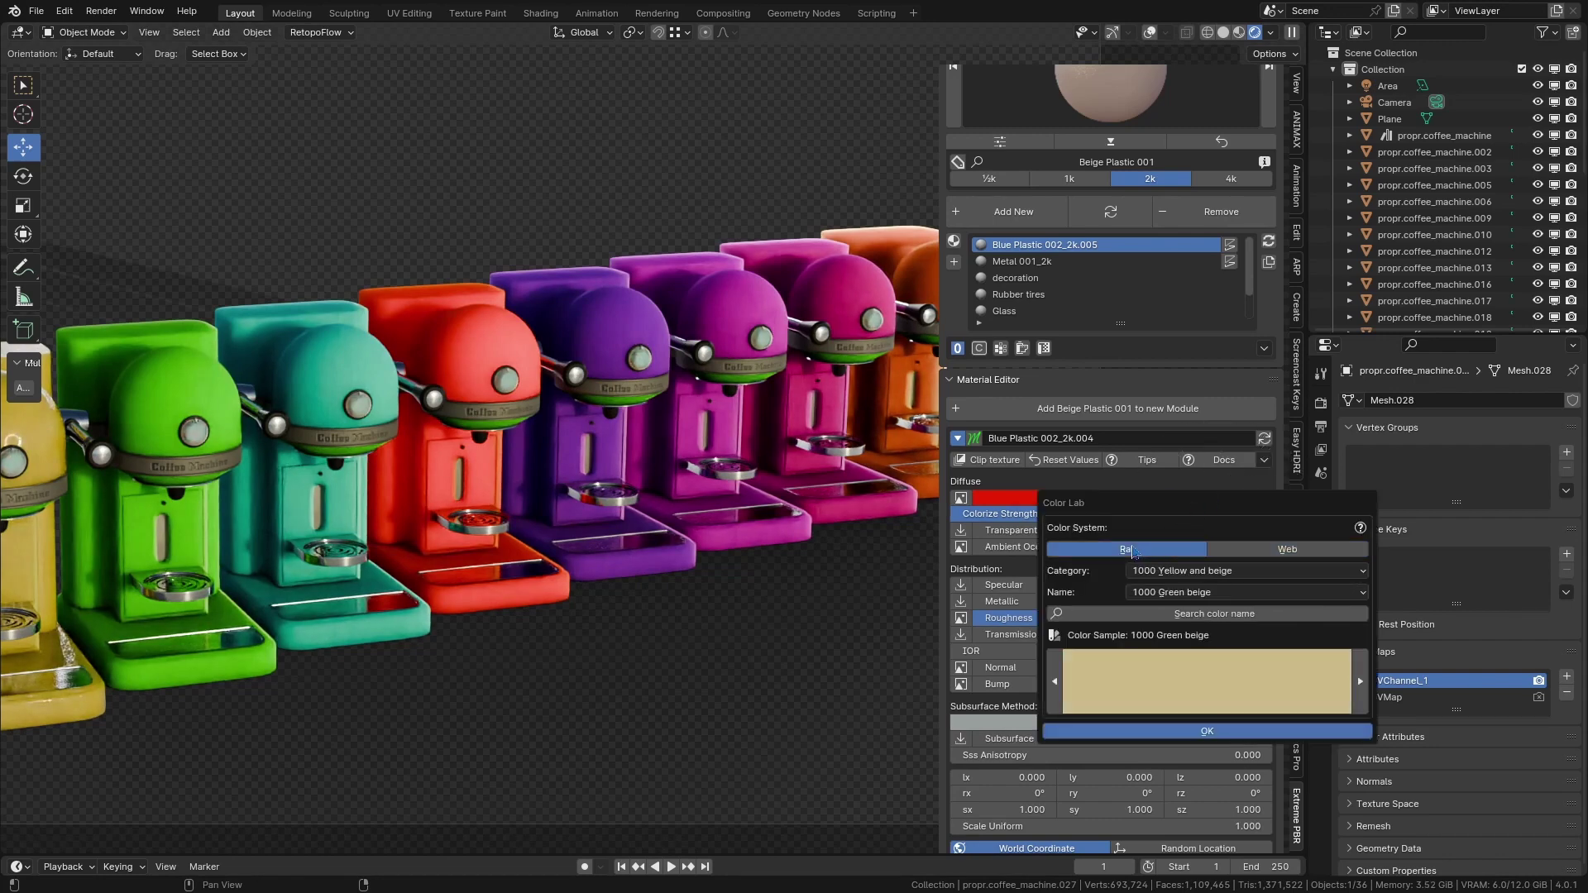
click(1197, 573)
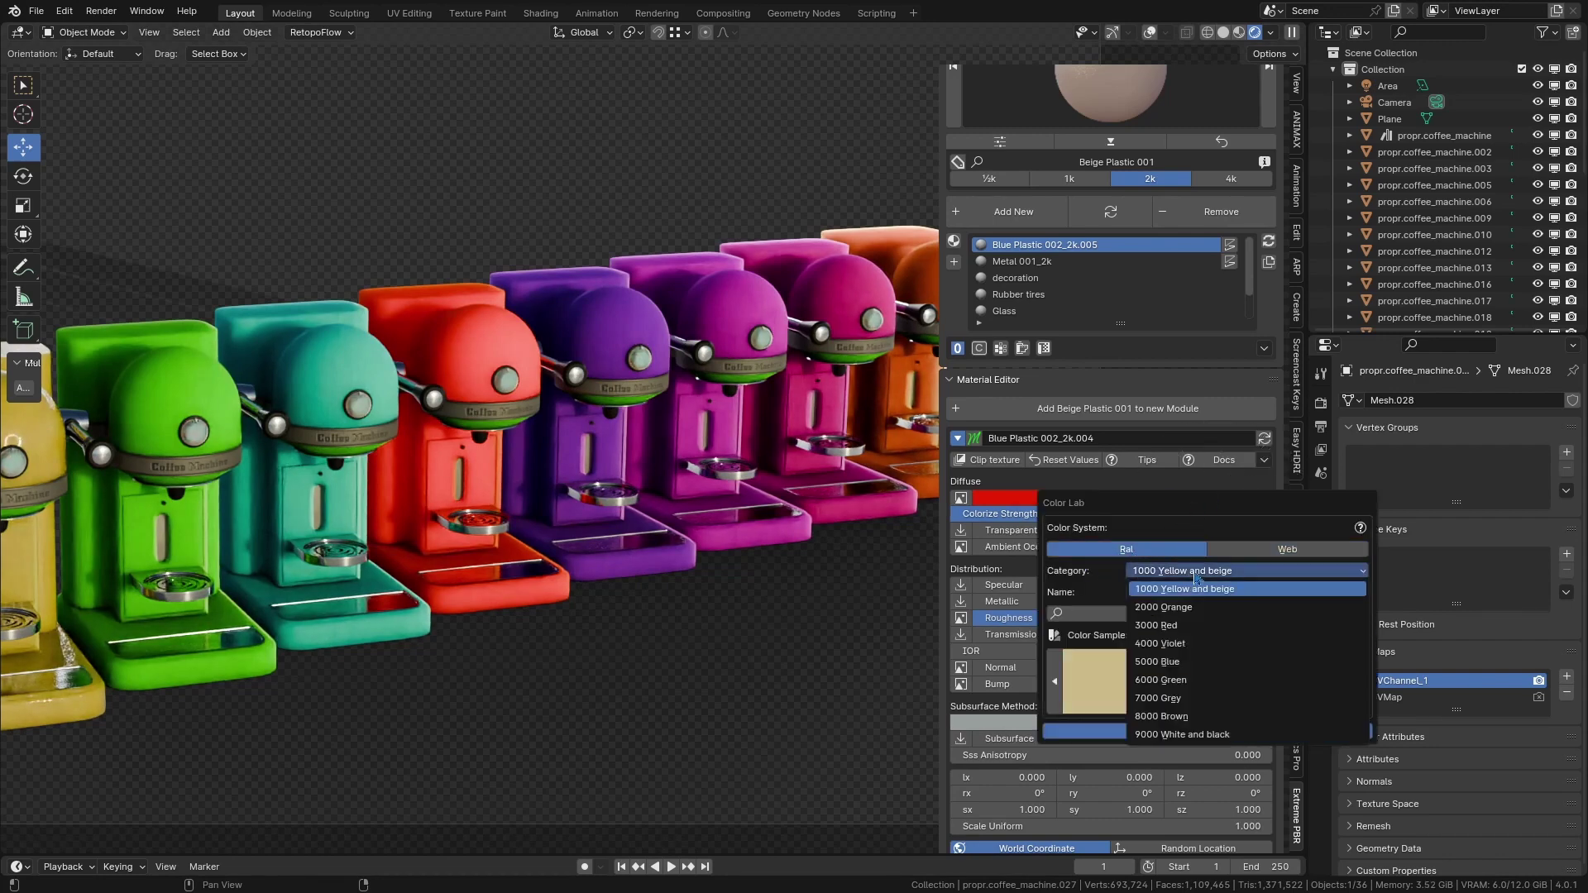
click(1196, 681)
click(1214, 593)
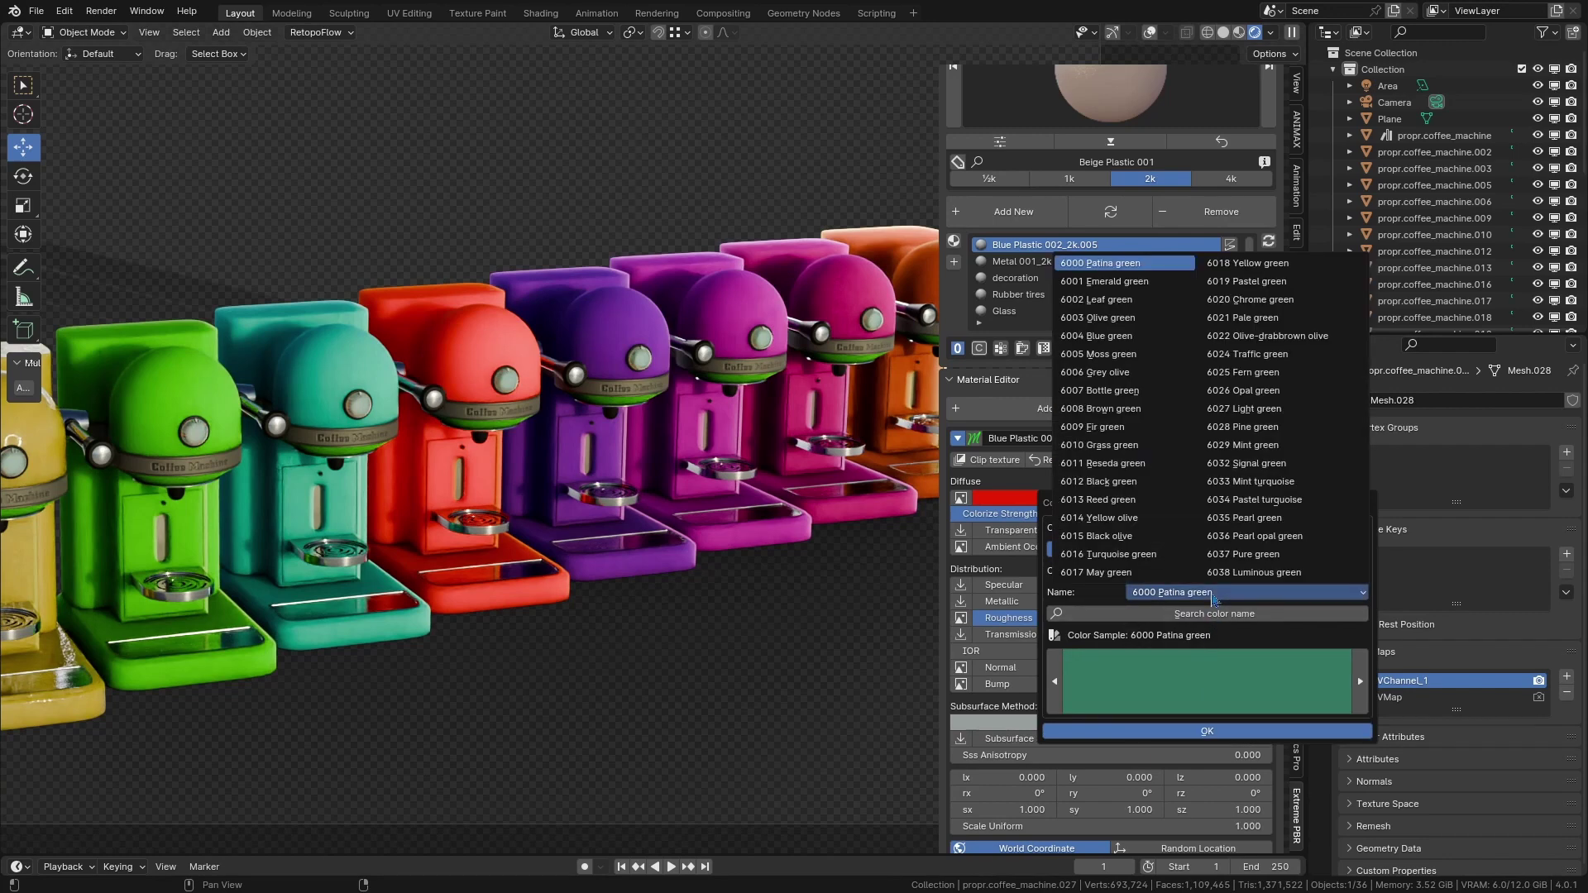
click(1148, 539)
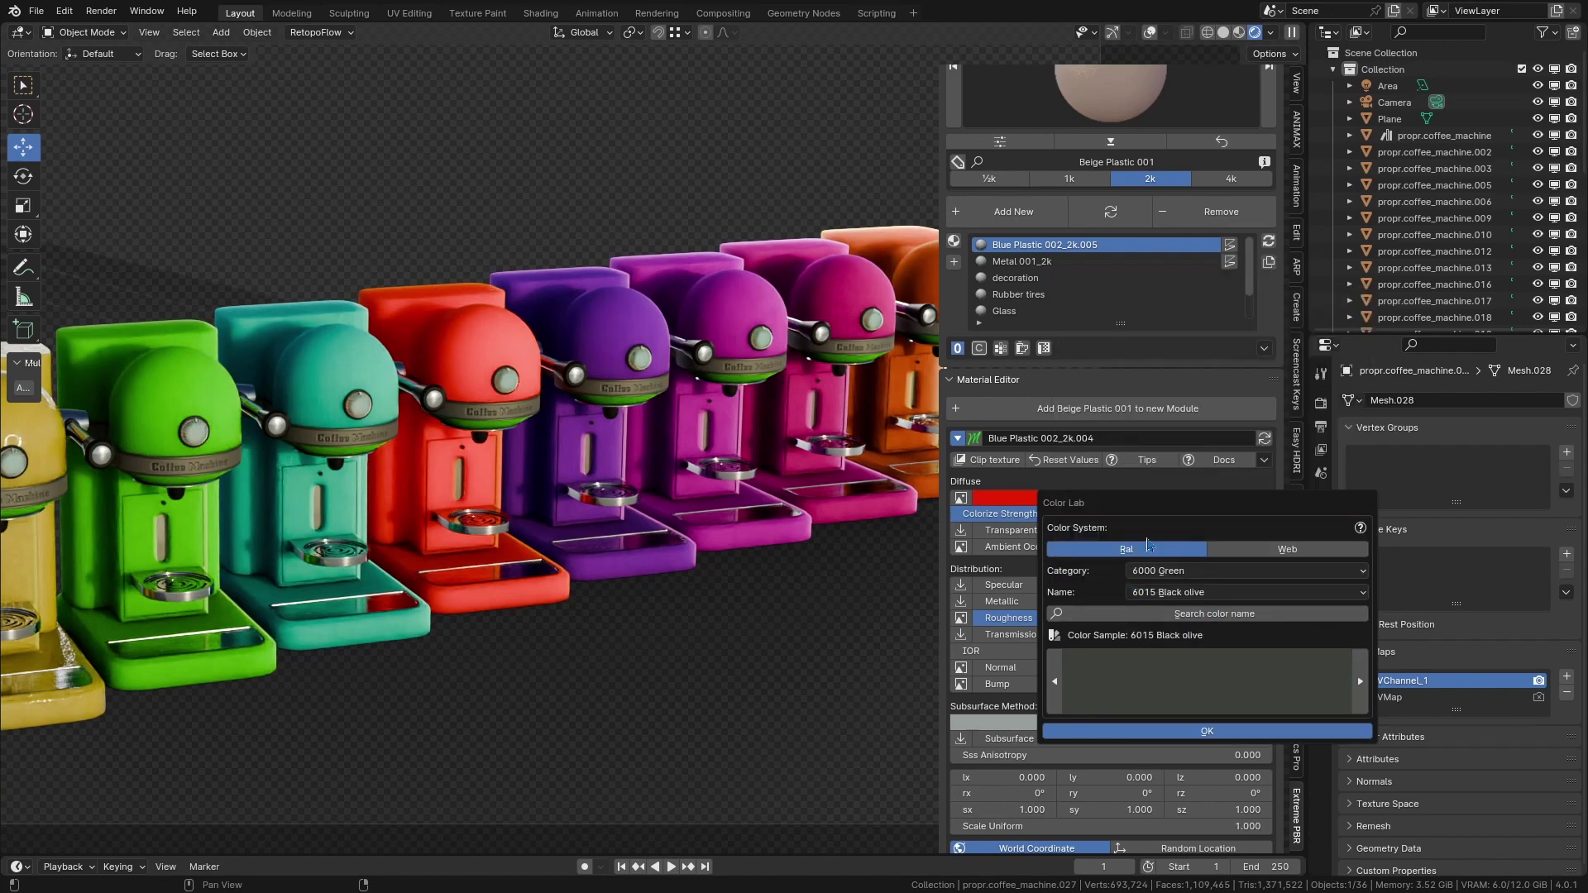
click(1203, 593)
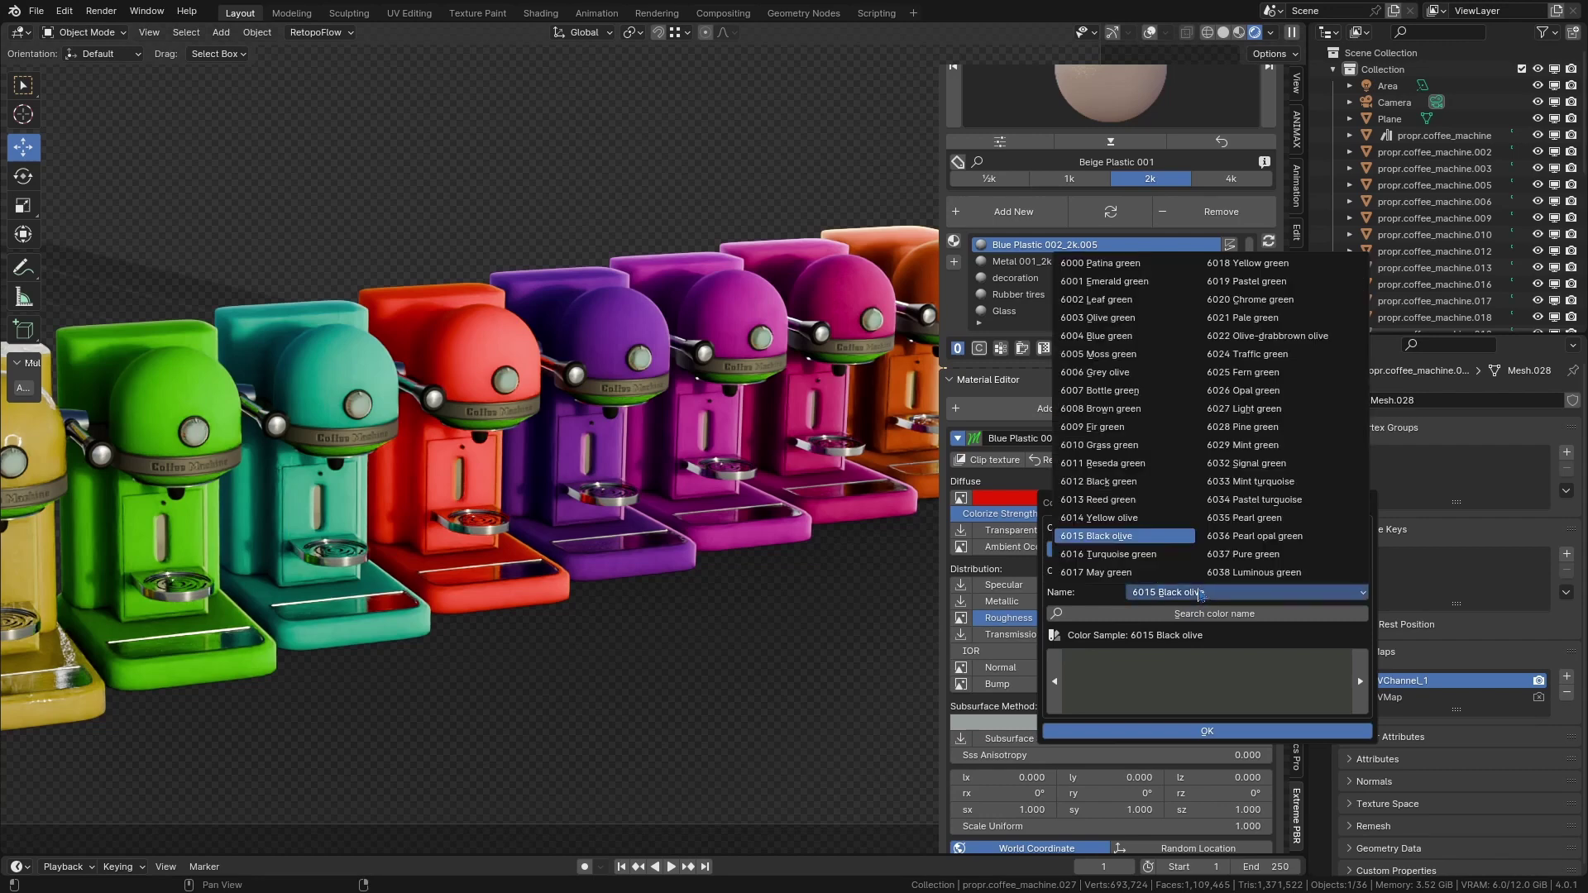
click(1255, 556)
click(1225, 731)
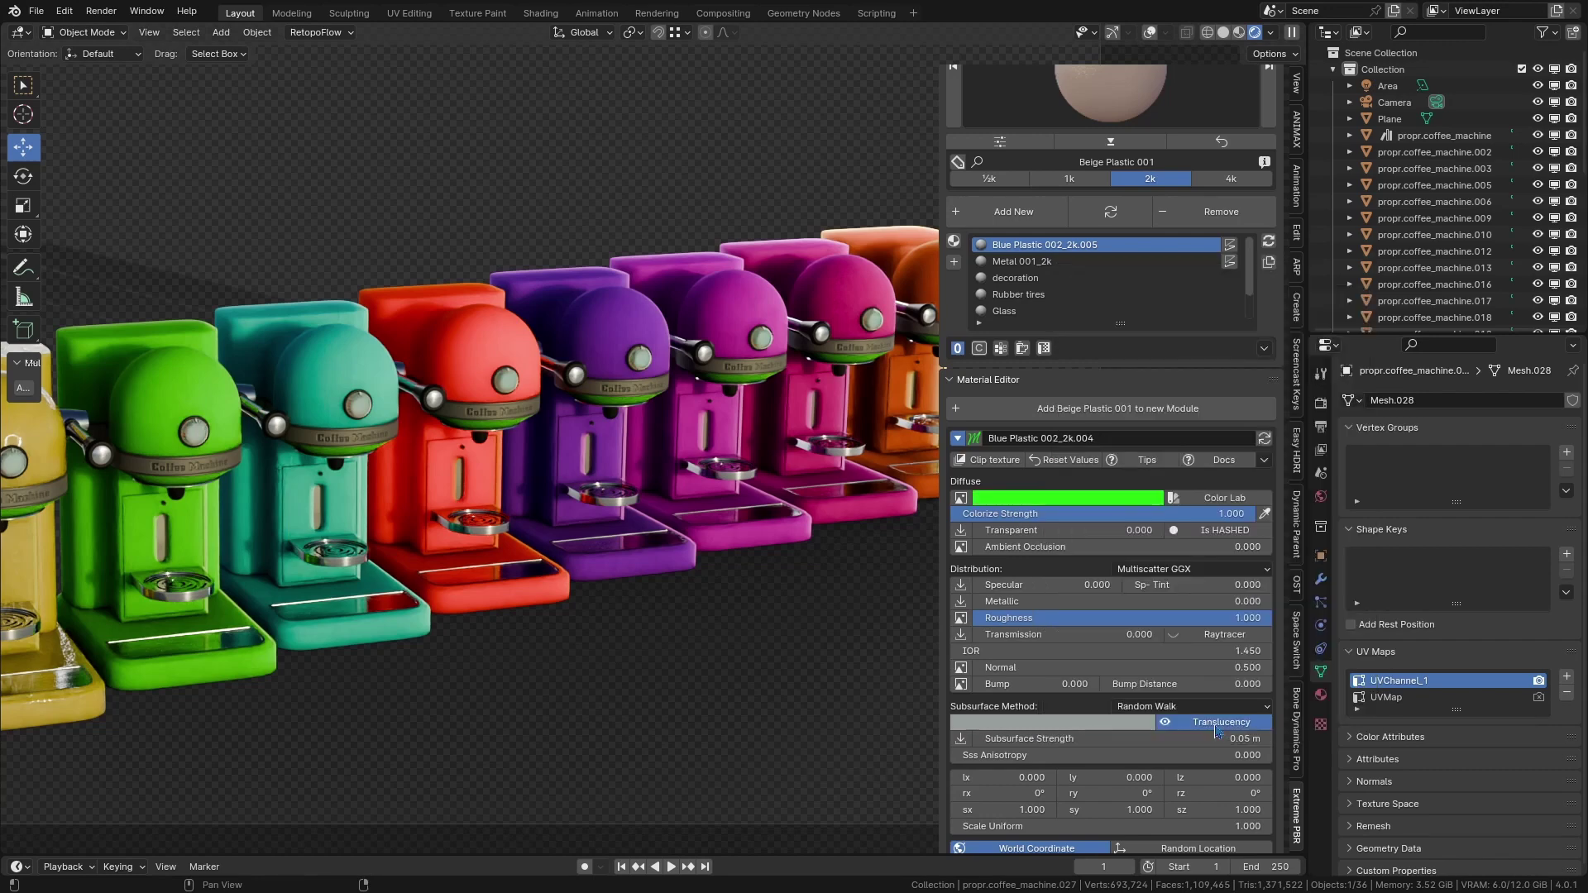
click(1216, 500)
Step: Apply the Web colour Magenta > Dark magenta to the machine
click(1278, 555)
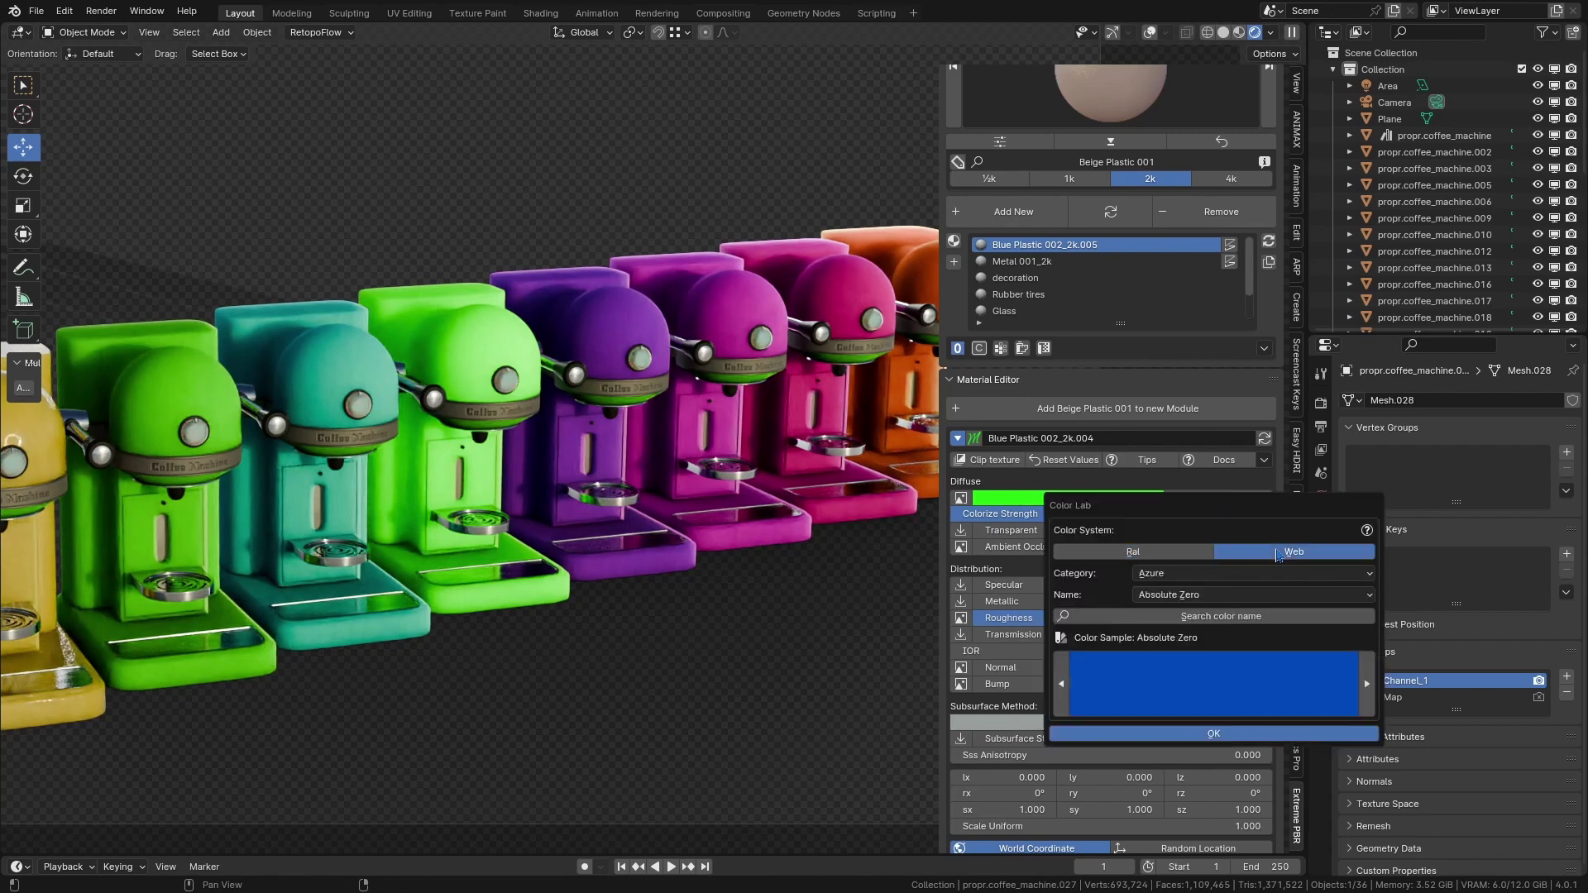
click(1257, 574)
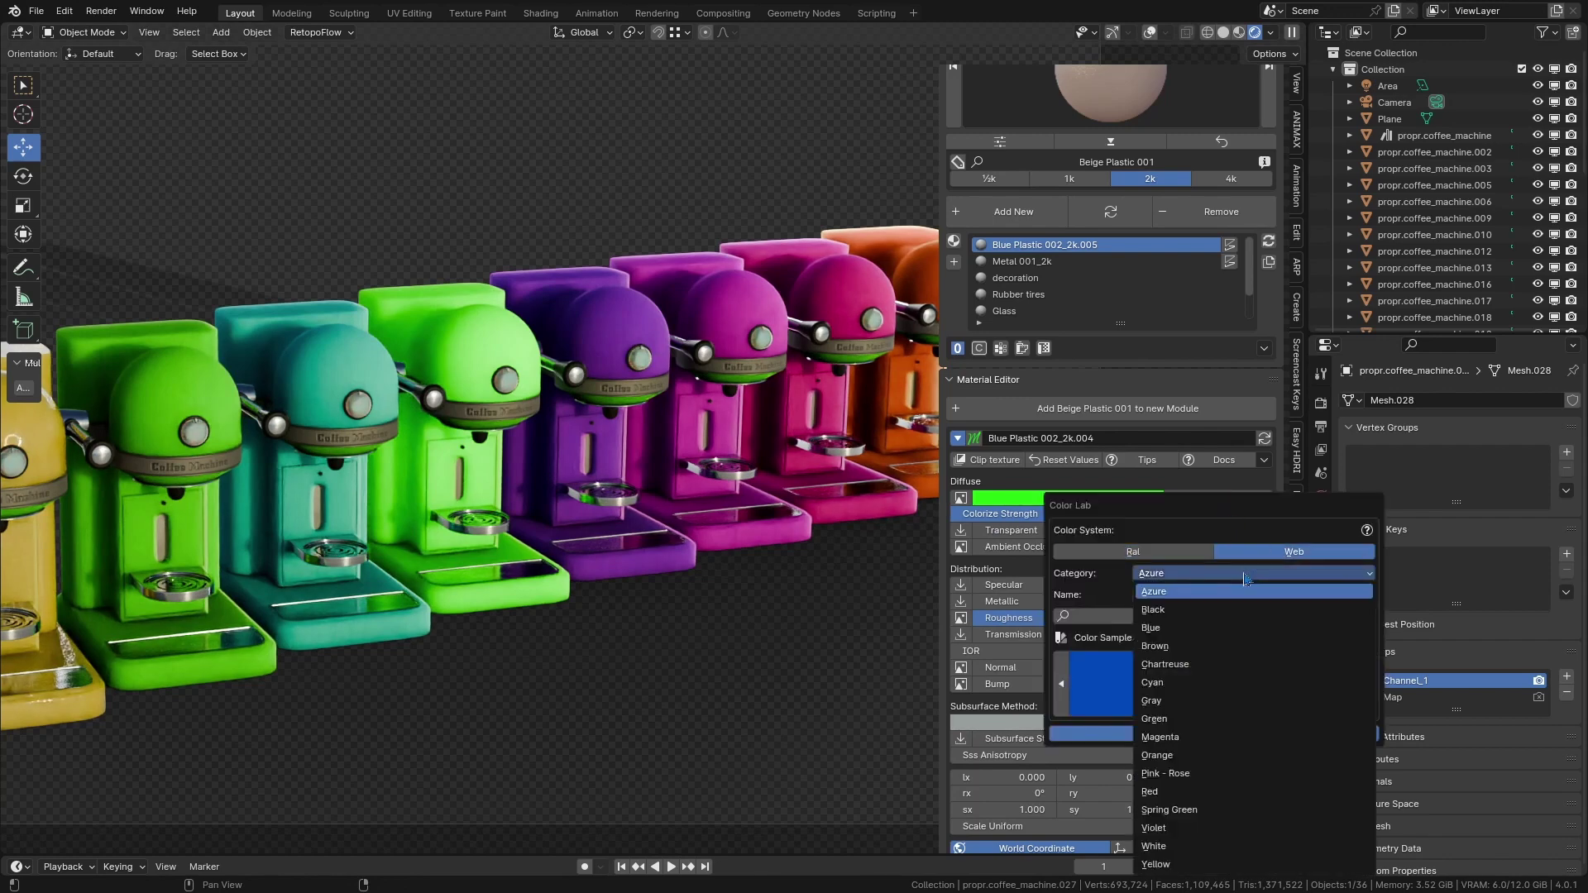
click(1225, 737)
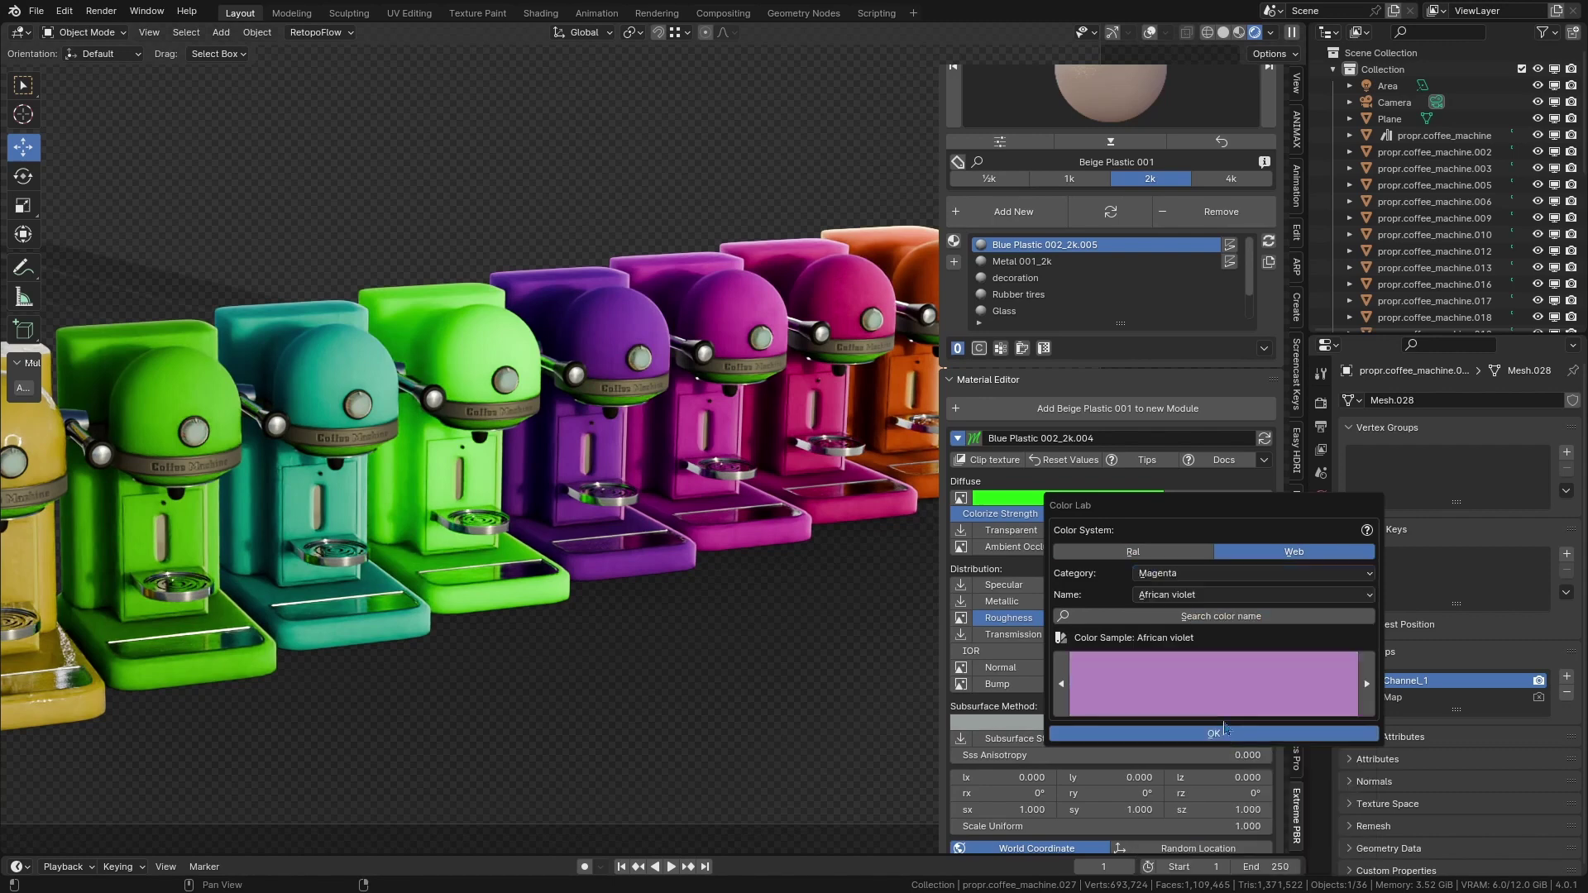
click(1237, 597)
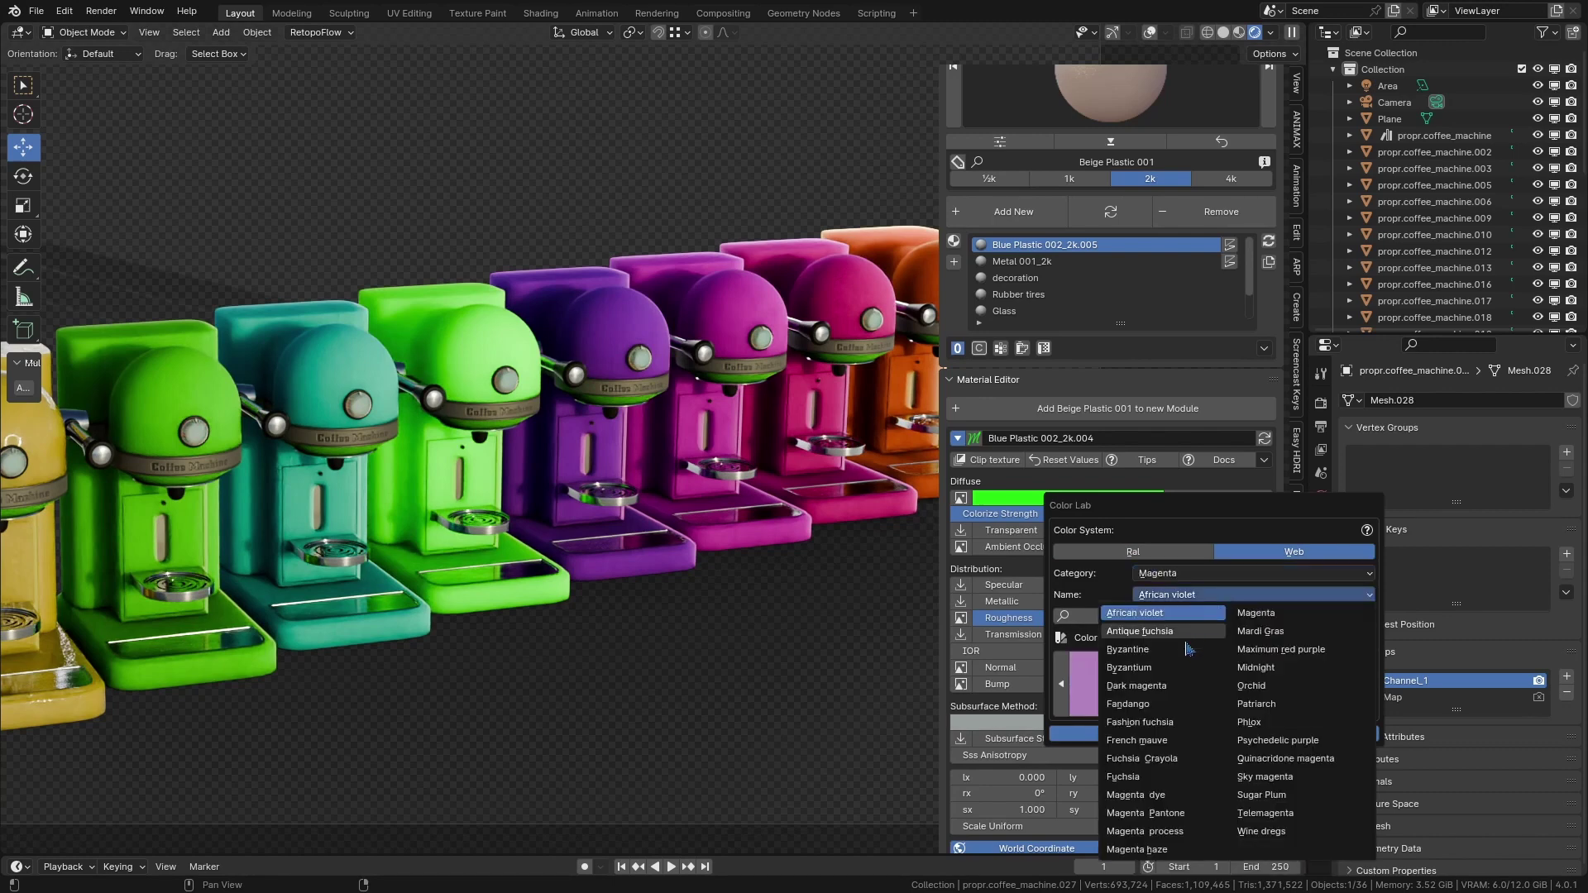
click(1179, 687)
click(1210, 733)
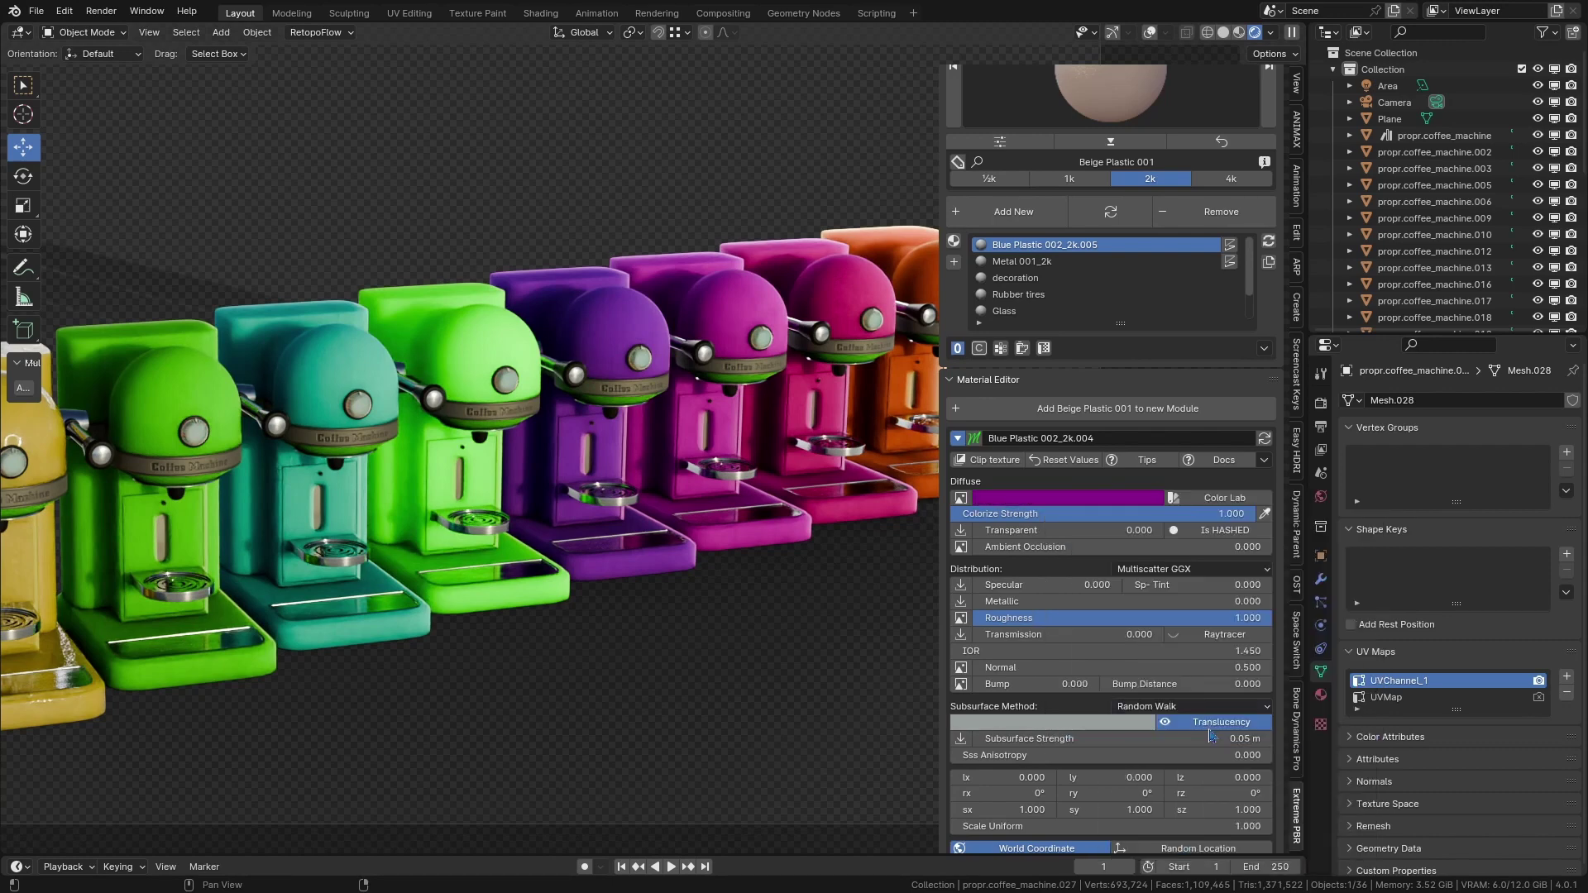
Step: Replace it with the Web colour Yellow > Minion yellow
click(1220, 499)
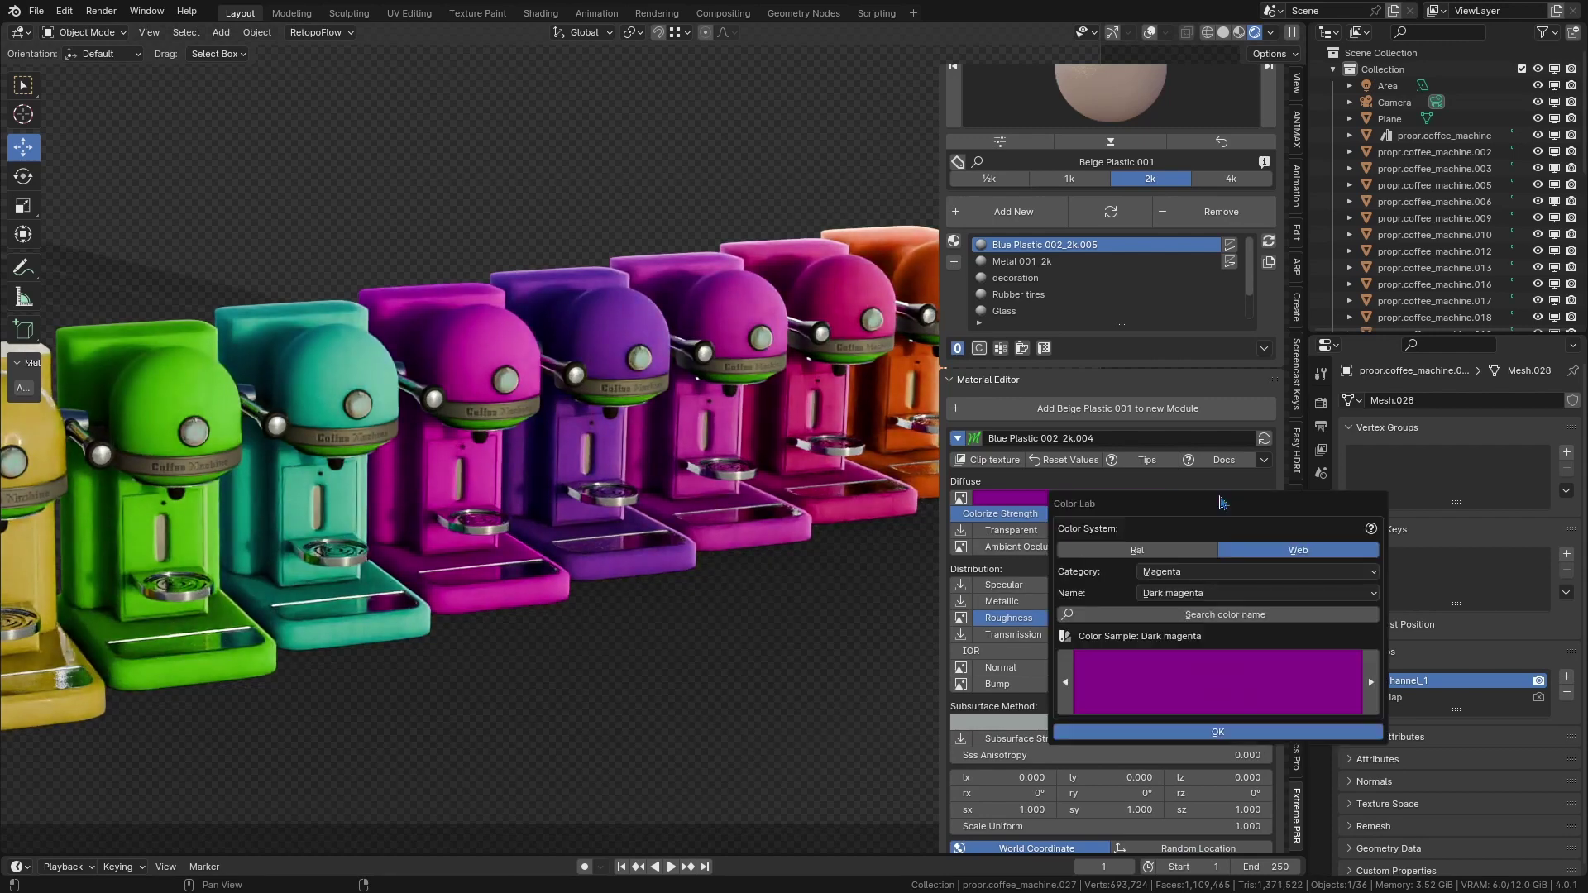
click(1212, 577)
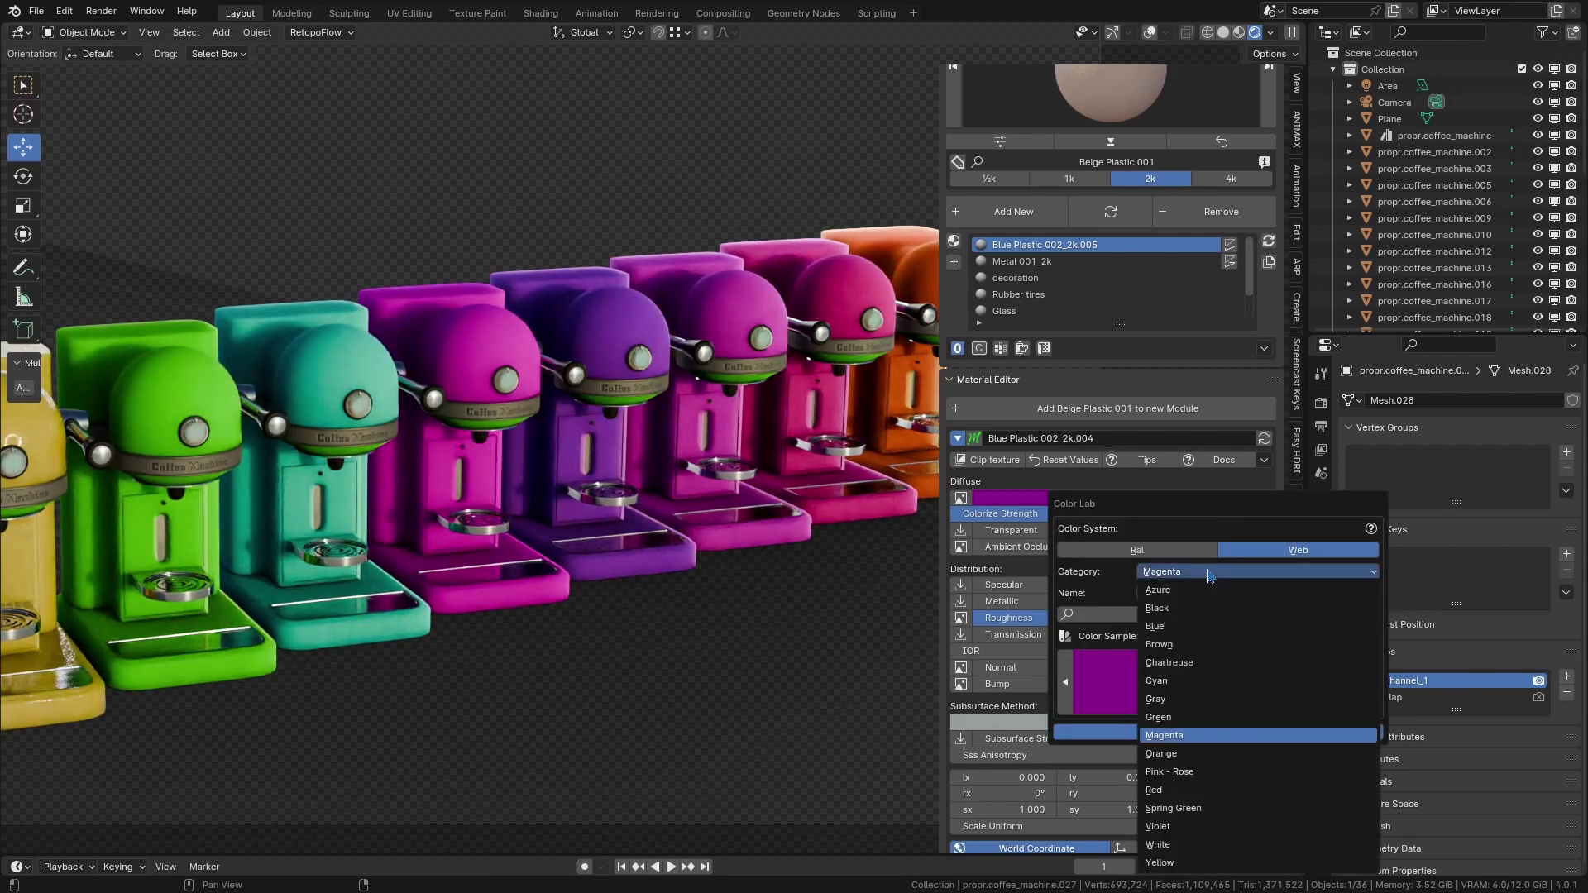
click(1189, 864)
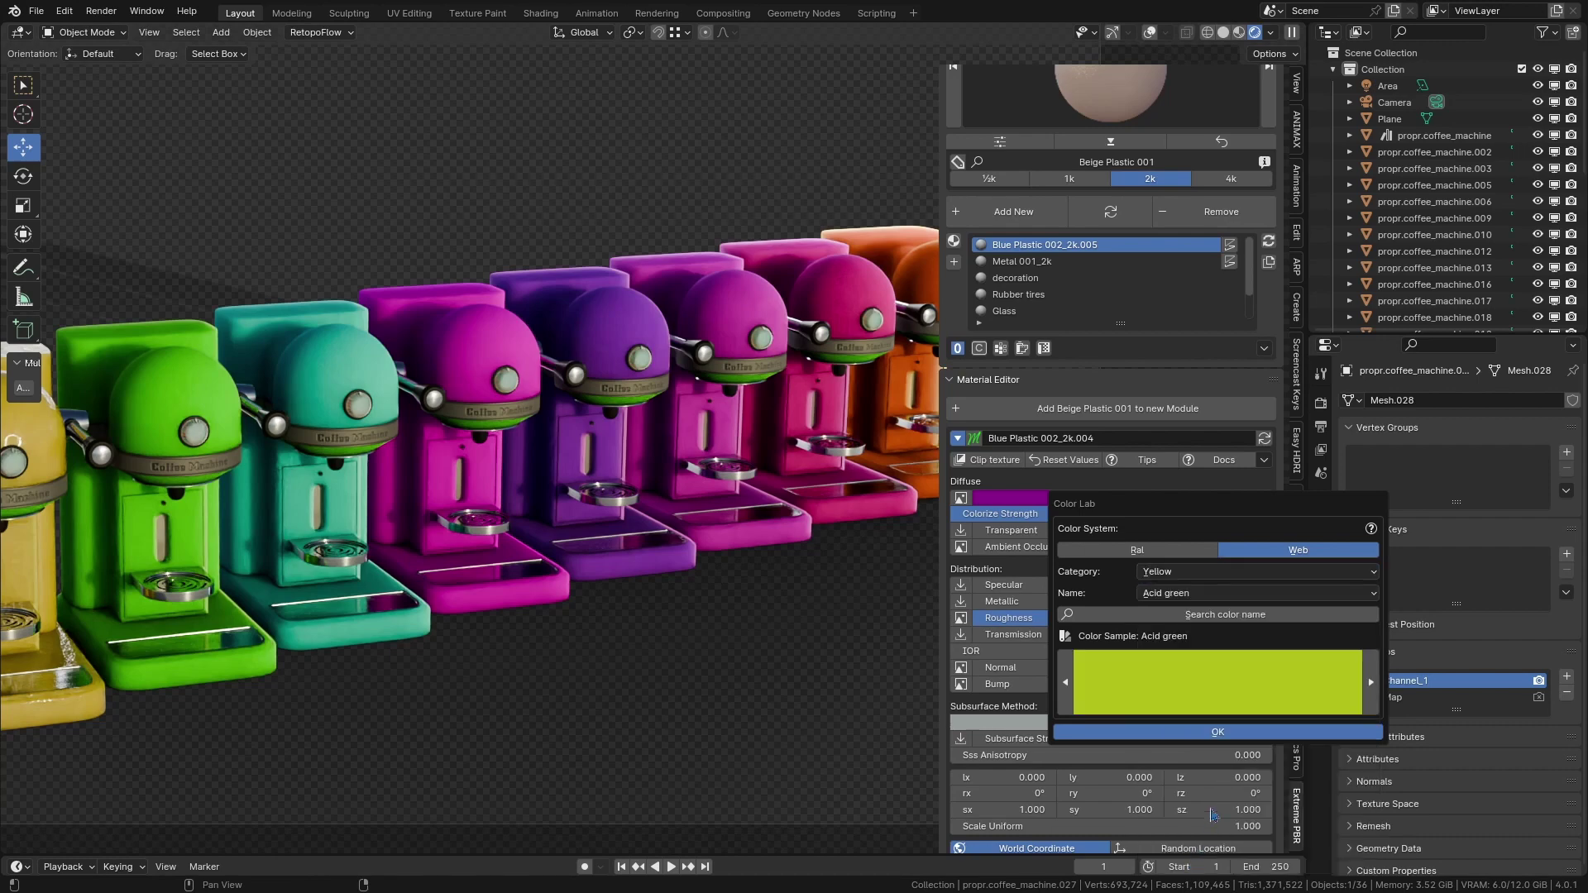
click(1231, 596)
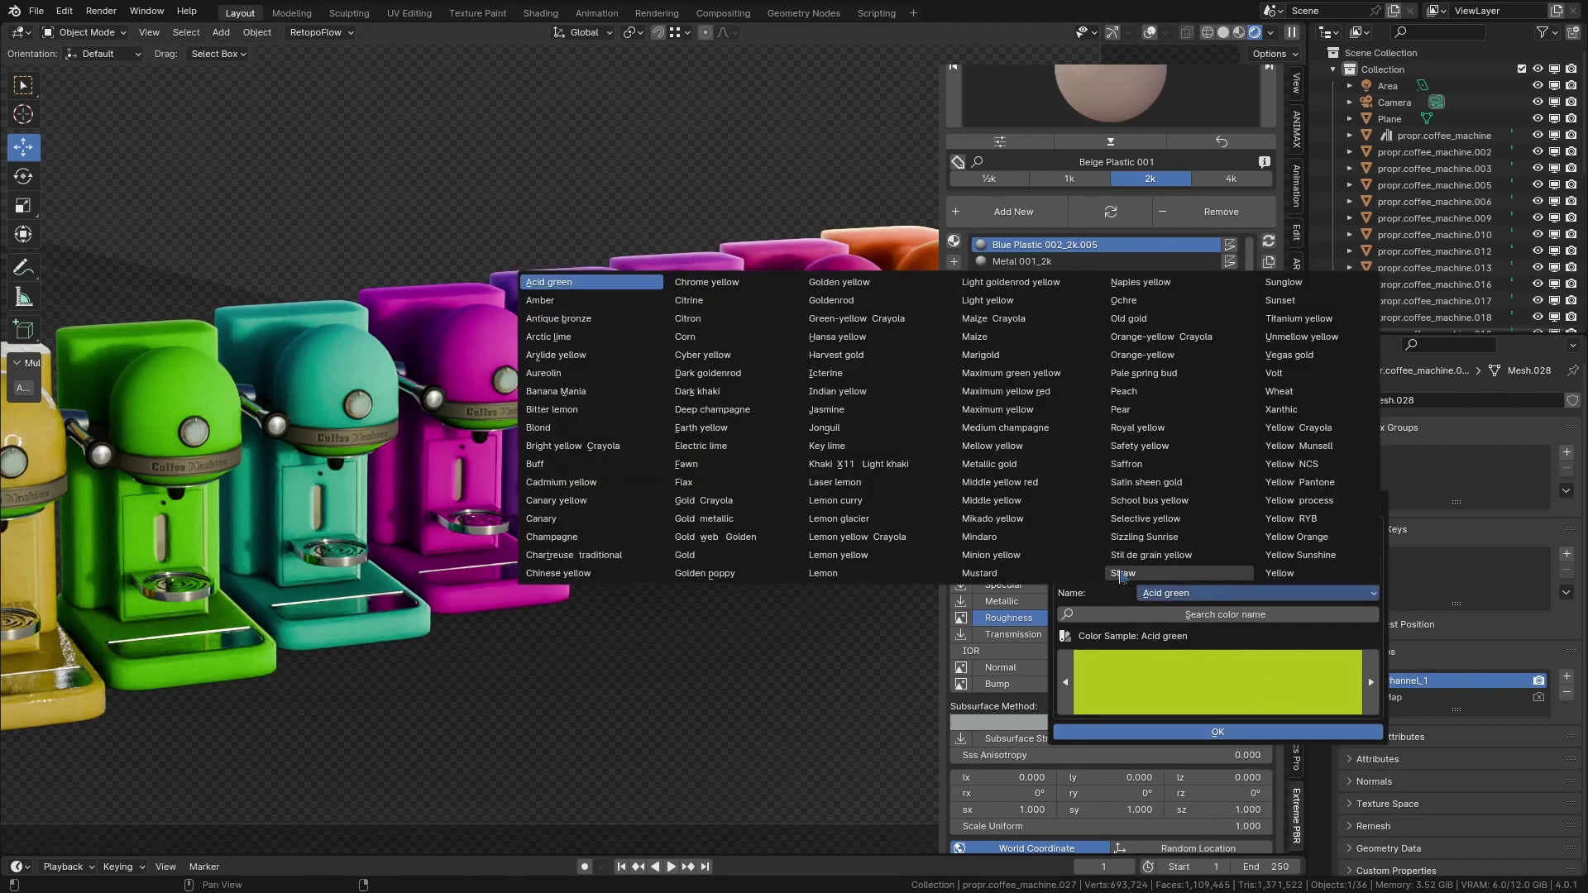
click(991, 555)
click(1242, 735)
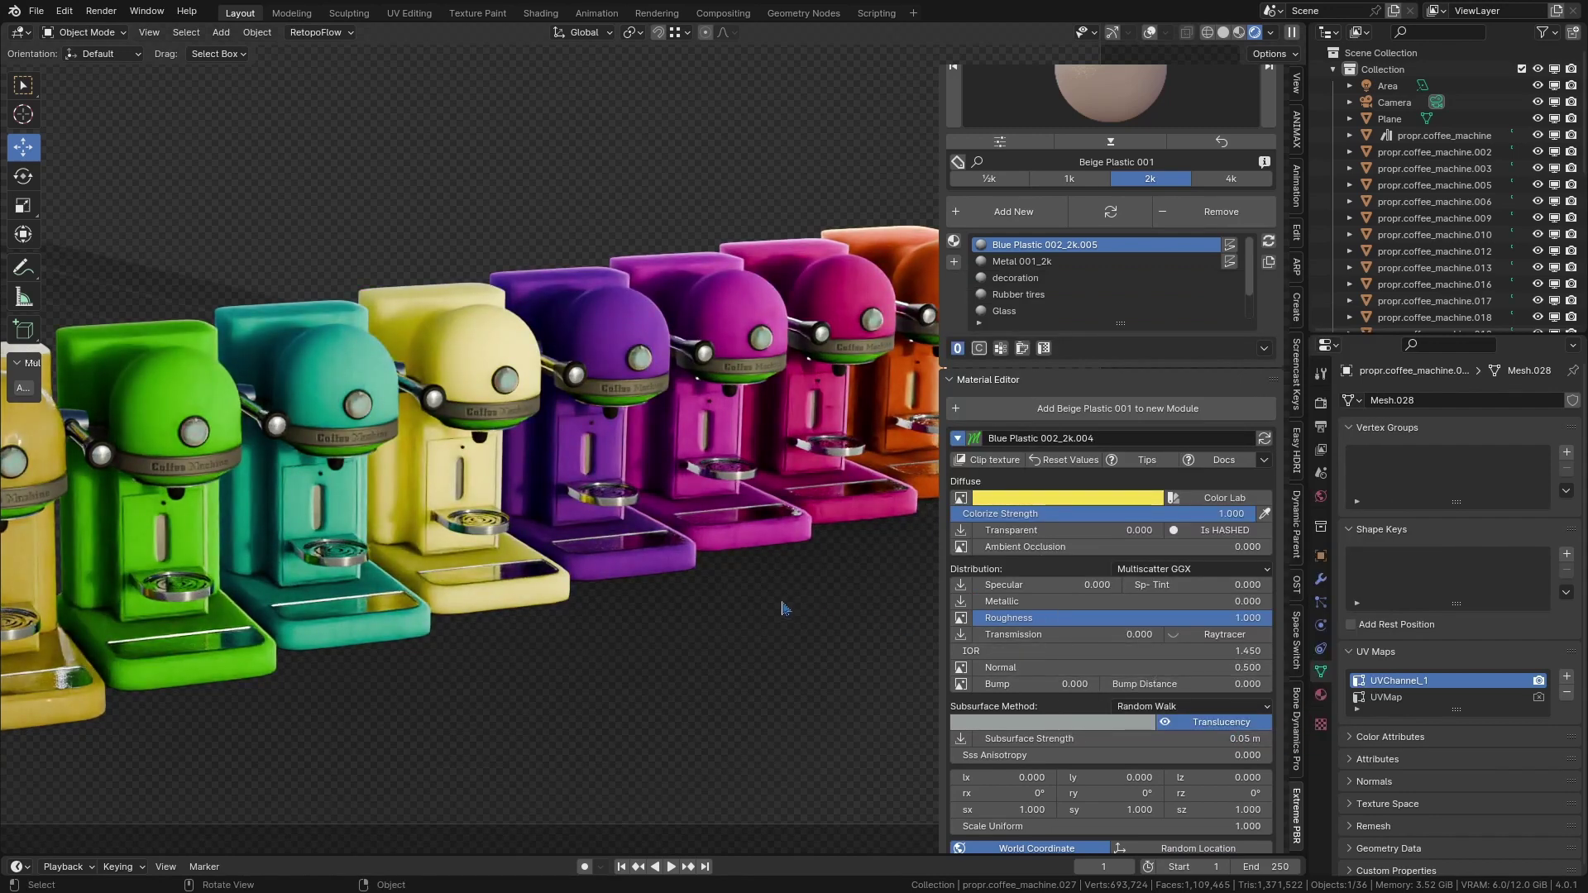
key(BackSpace)
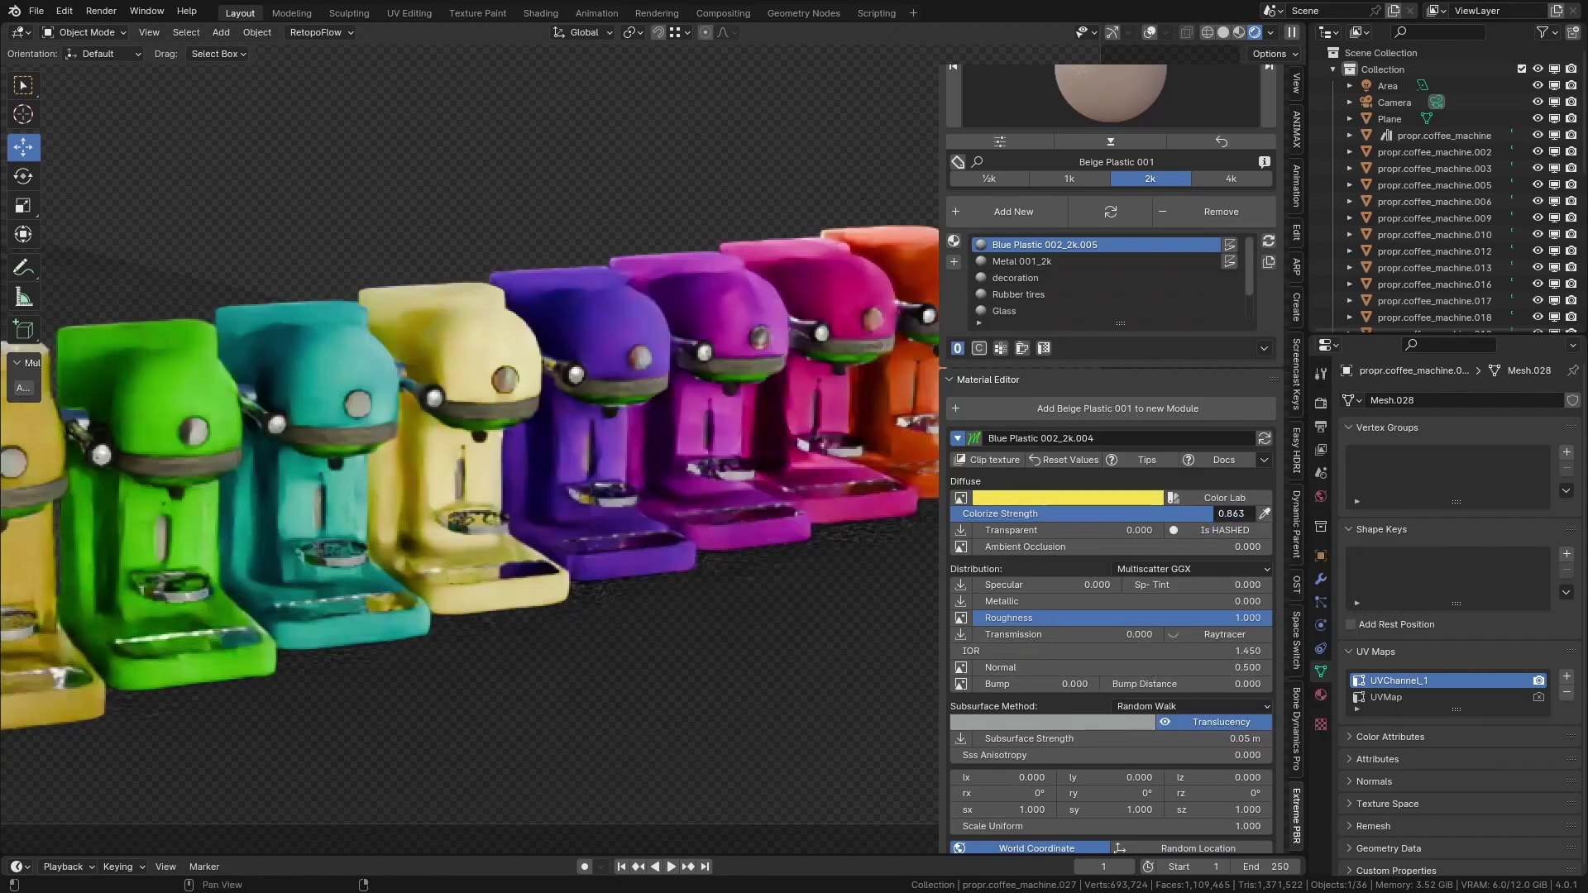
drag(1158, 513, 1261, 519)
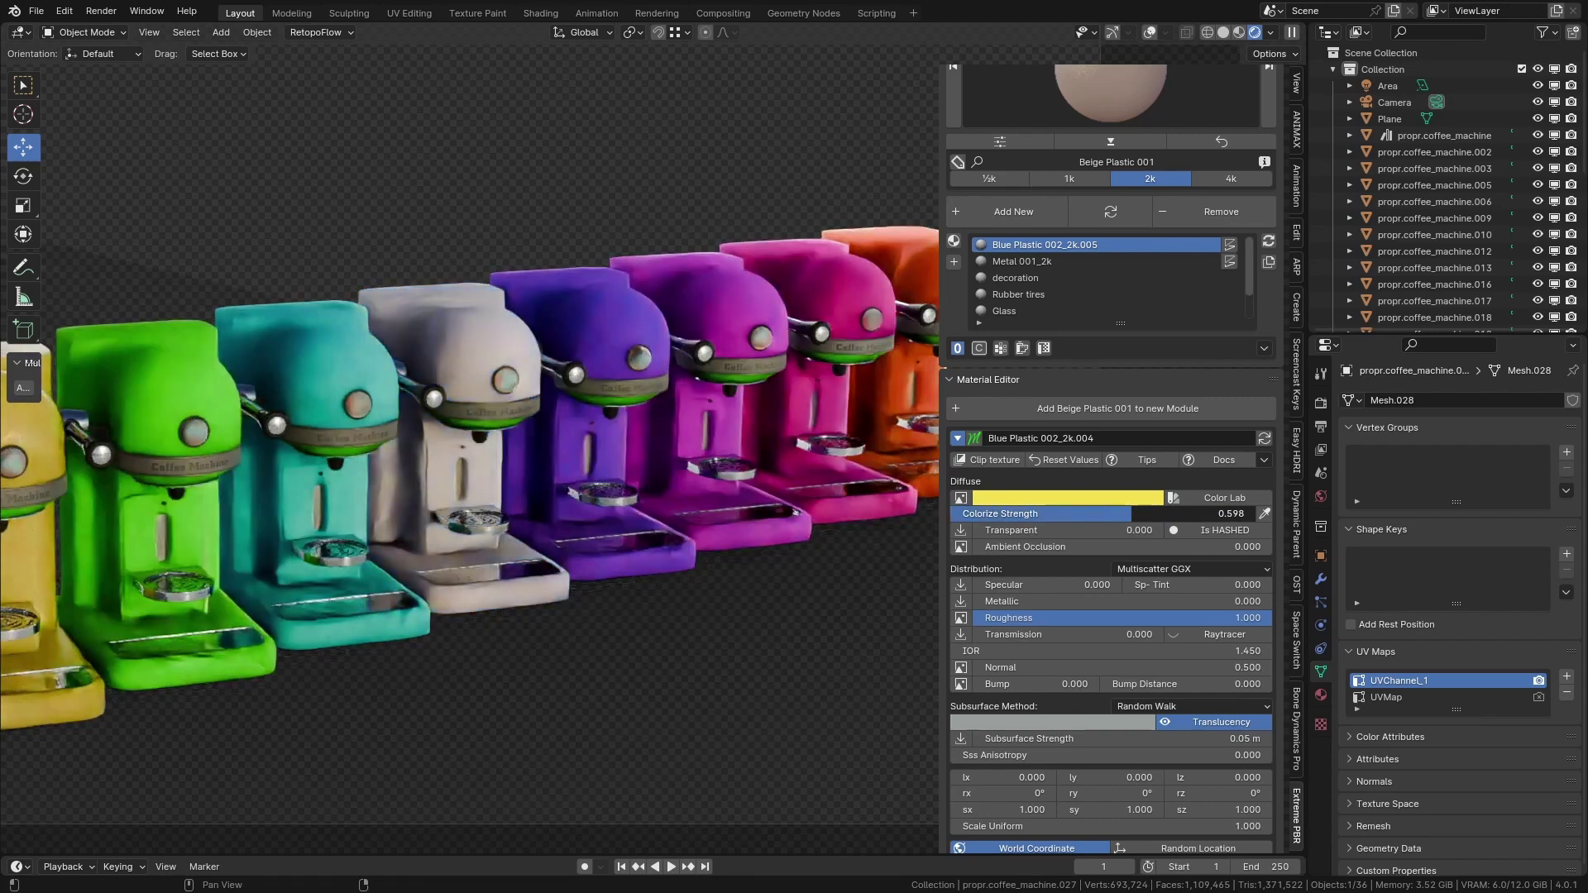